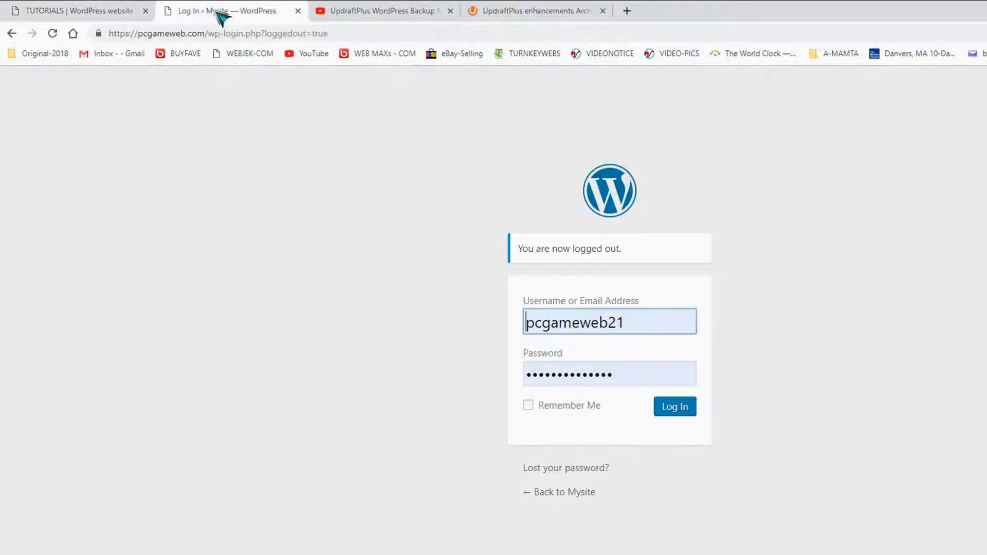
Step: Log in to the WordPress site with the prefilled credentials and open the page for adding new plugins
click(675, 407)
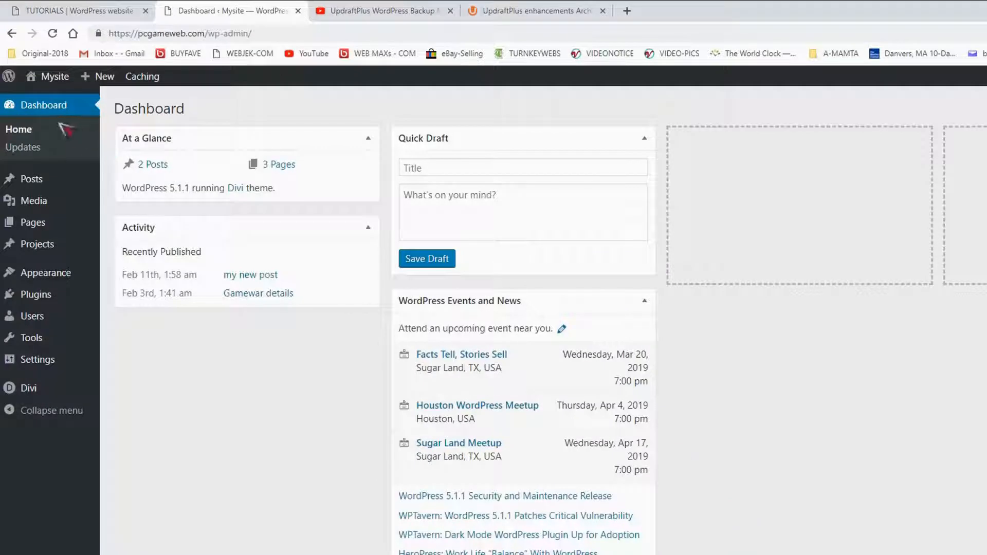
mouse_move(37, 295)
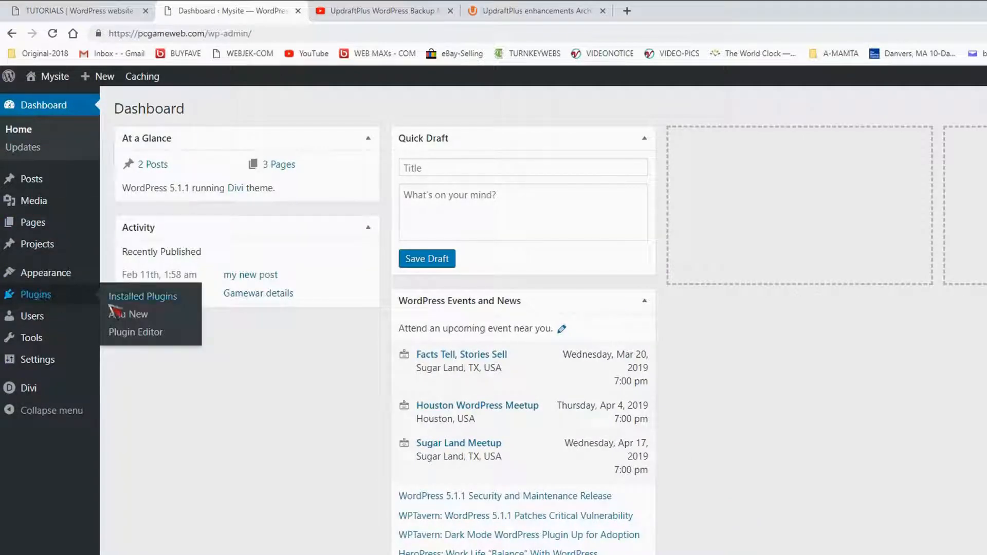
click(128, 314)
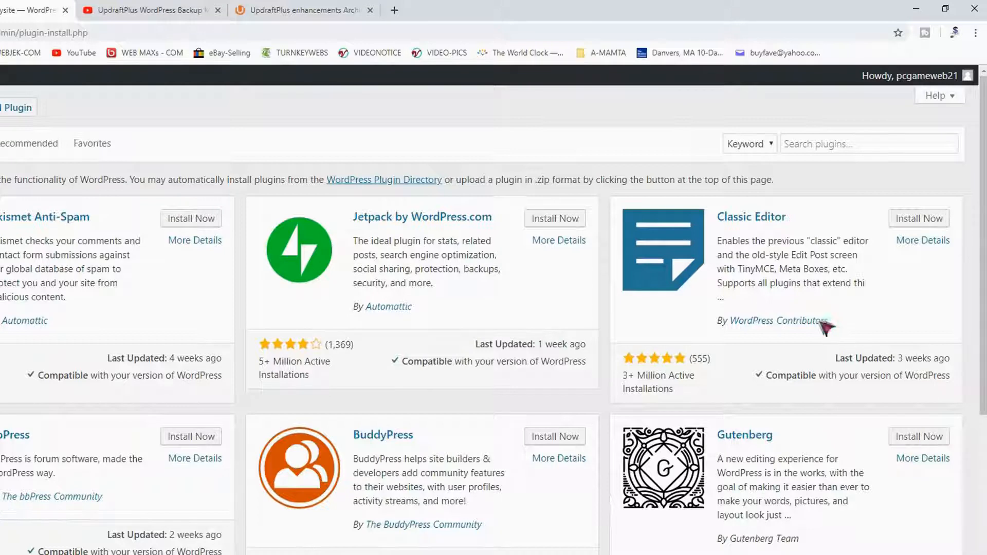
Step: Find the UpdraftPlus WordPress Backup Plugin in the plugin directory, then install and activate it
click(797, 143)
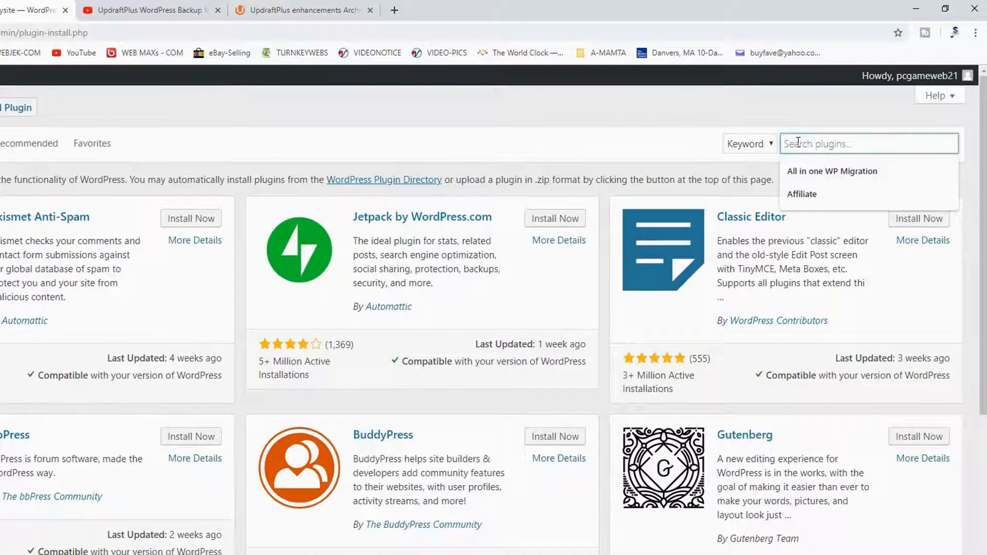
right_click(810, 144)
click(838, 244)
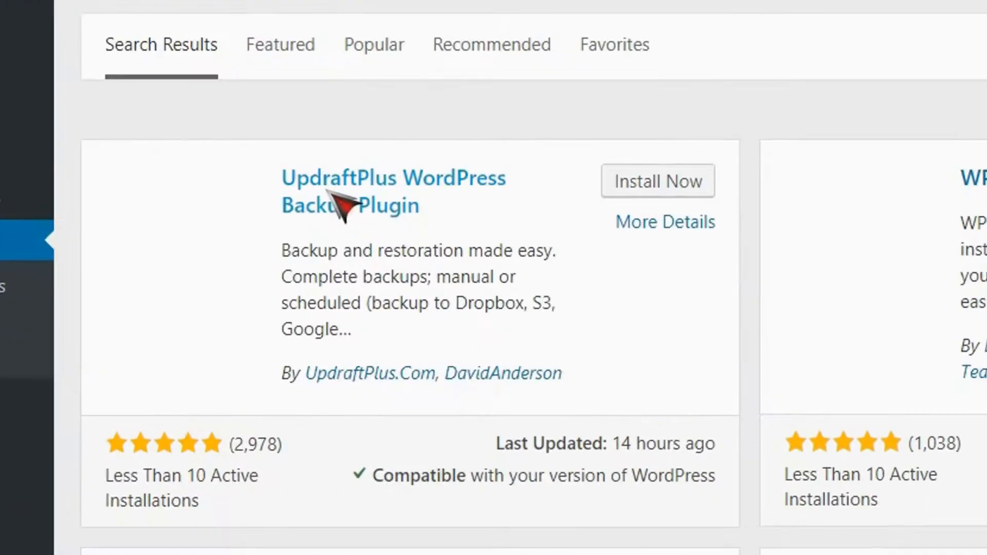
click(666, 179)
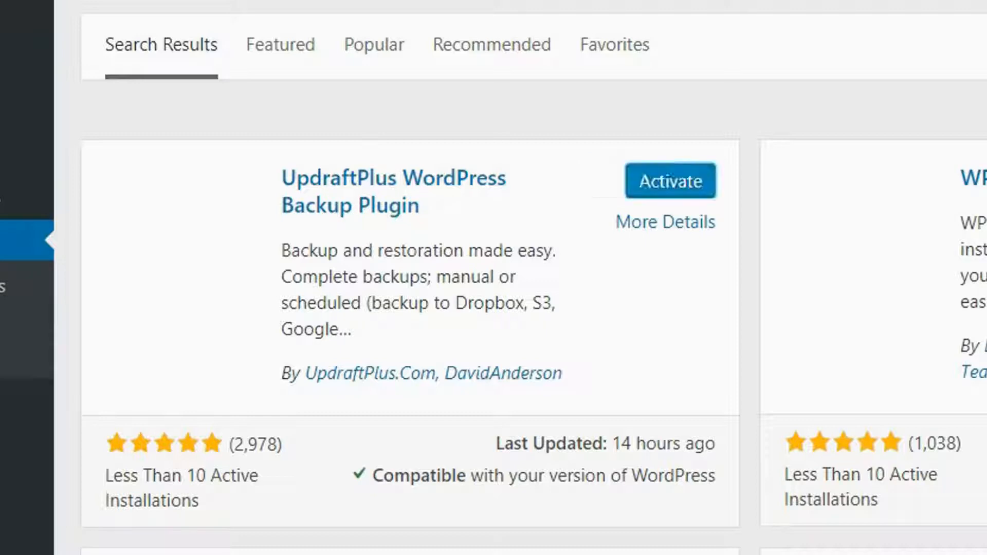
click(652, 183)
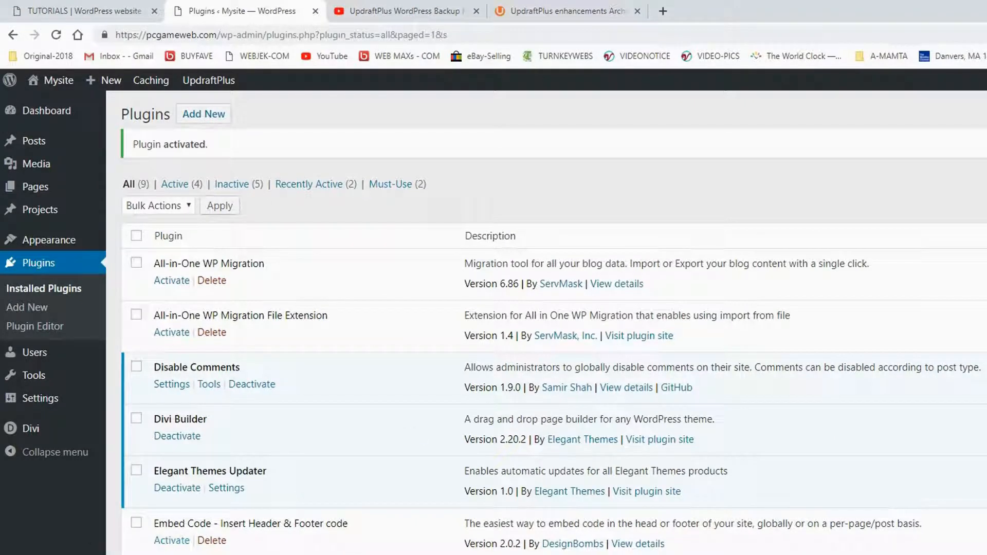
Step: Locate UpdraftPlus among the installed plugins and open its backup settings page
scroll(554, 323, down, 2)
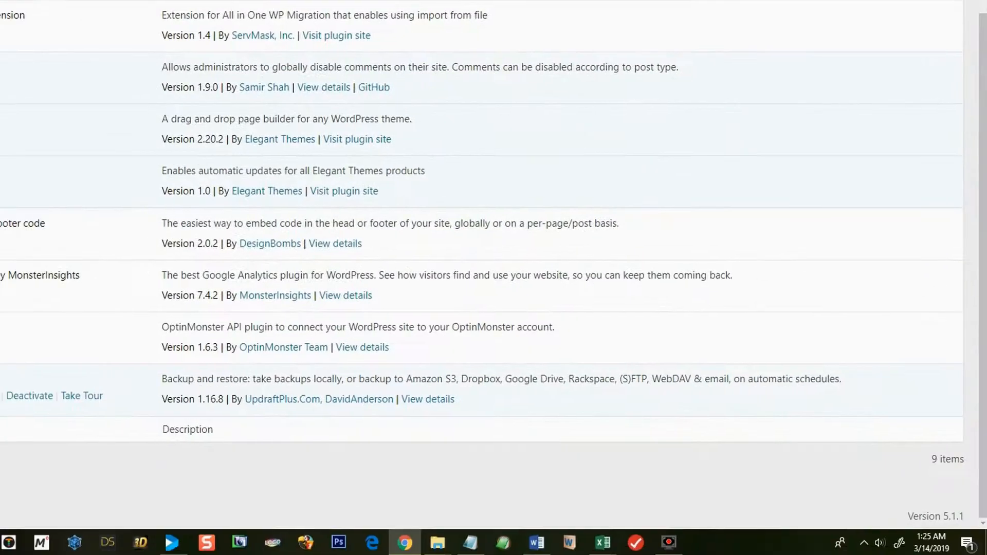
mouse_move(54, 229)
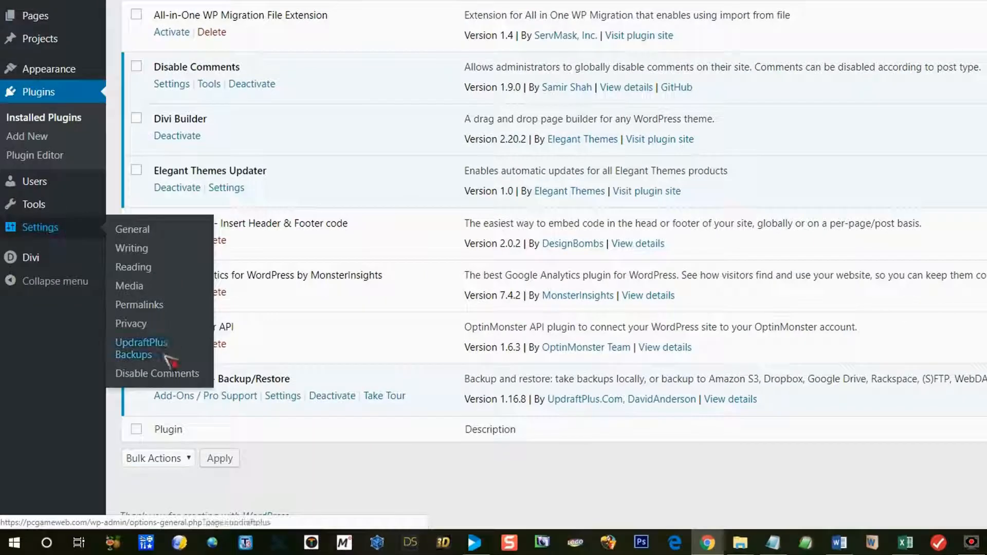
click(140, 349)
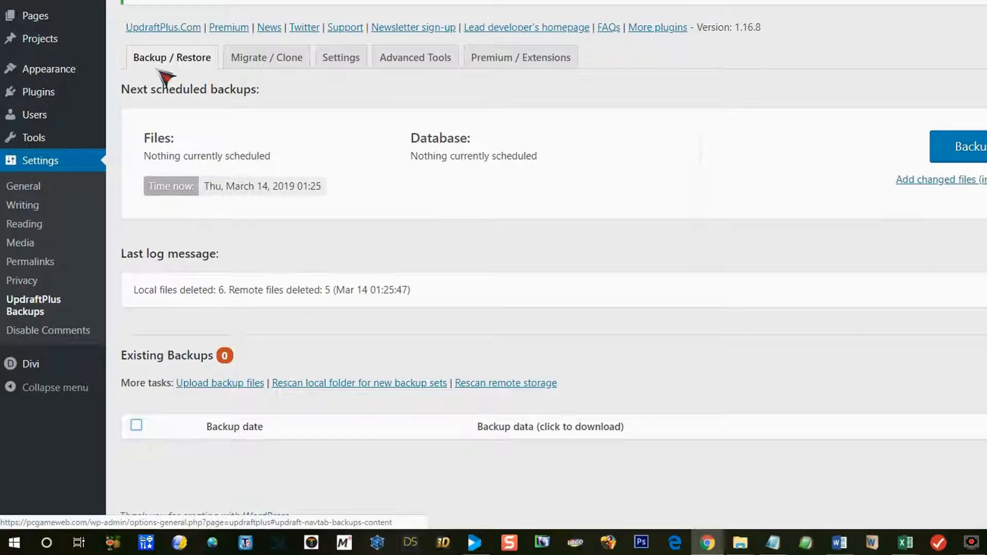
Step: Review the UpdraftPlus Migrate / Clone options and the site information under Advanced Tools
click(268, 59)
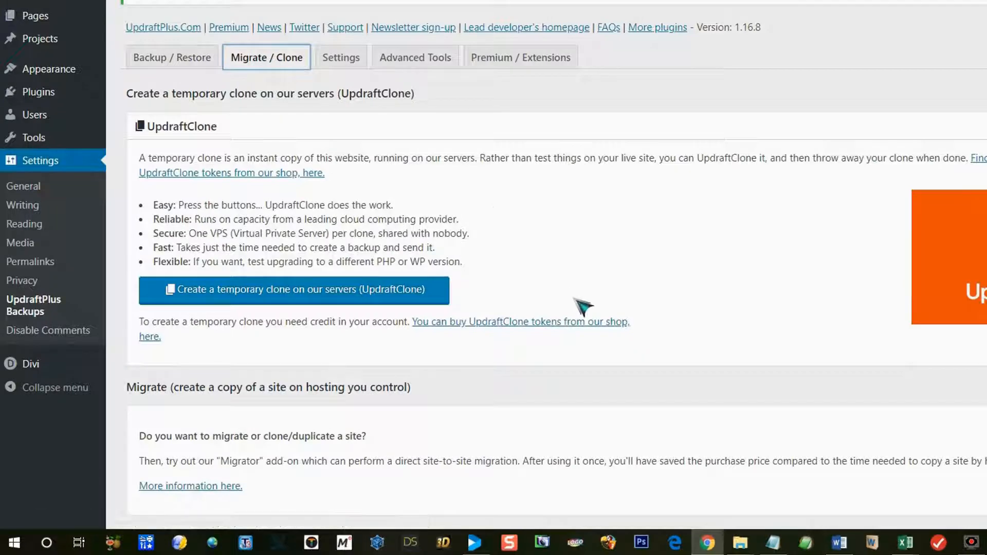
scroll(584, 309, down, 1)
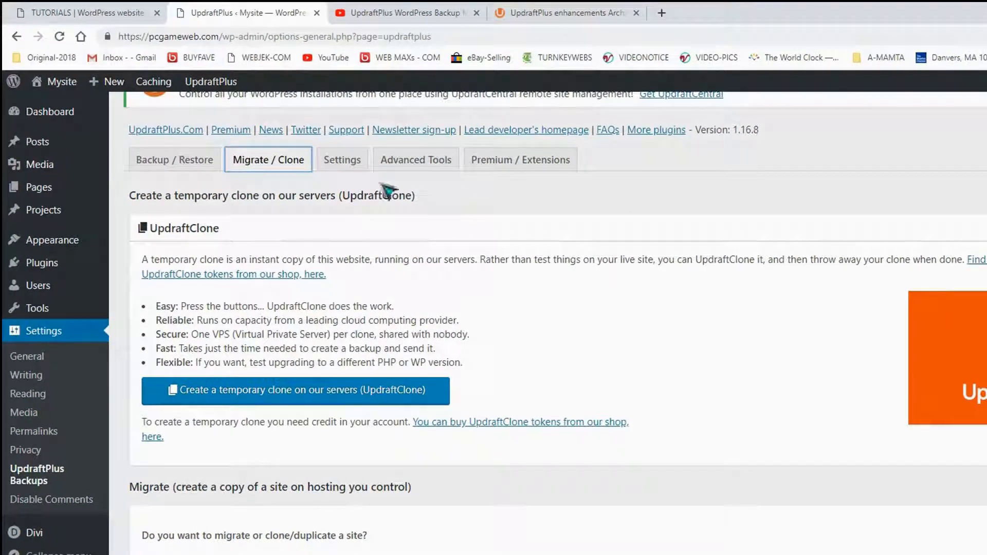
click(425, 165)
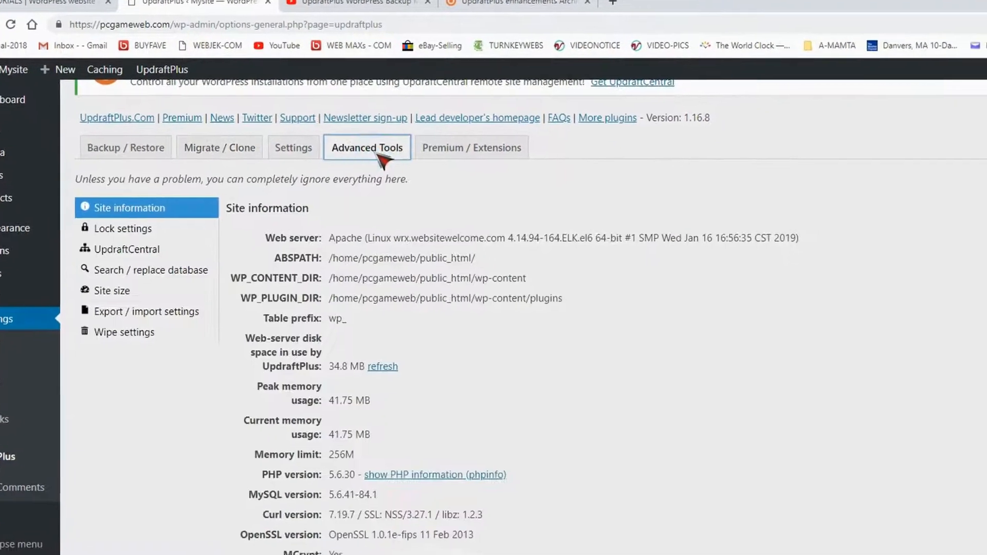
scroll(790, 430, down, 3)
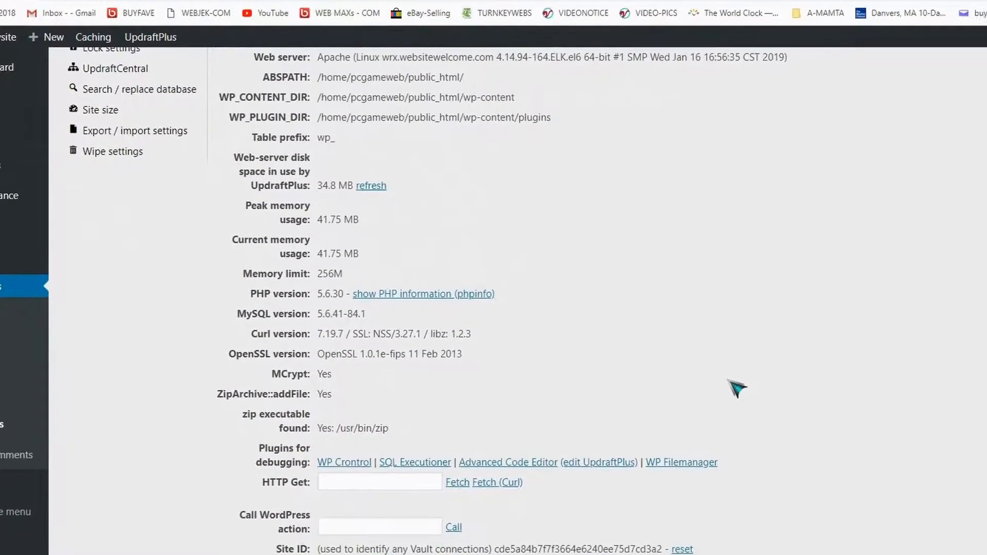
scroll(738, 386, up, 5)
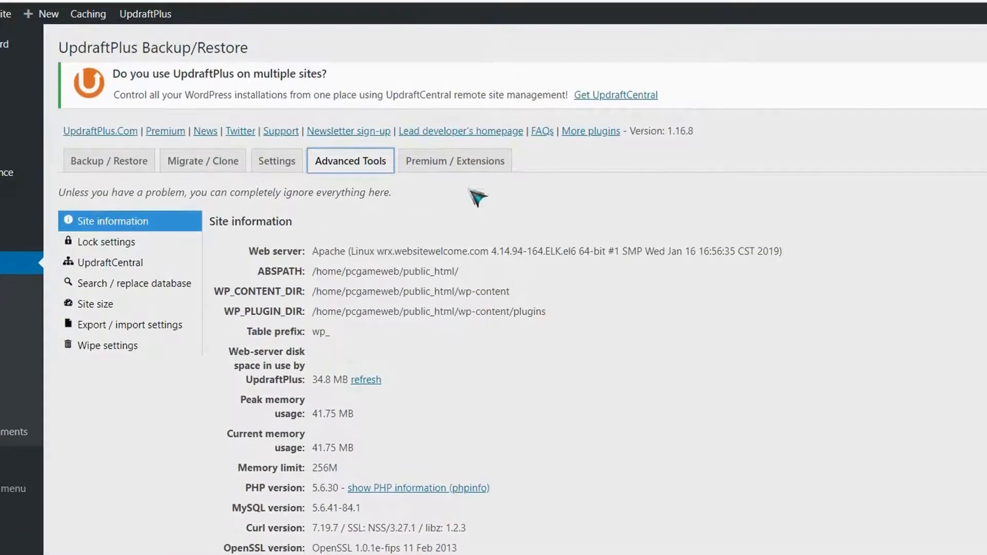
Step: Examine the UpdraftPlus Premium / Extensions page, comparing the features of the free and premium versions
click(464, 164)
scroll(508, 388, down, 4)
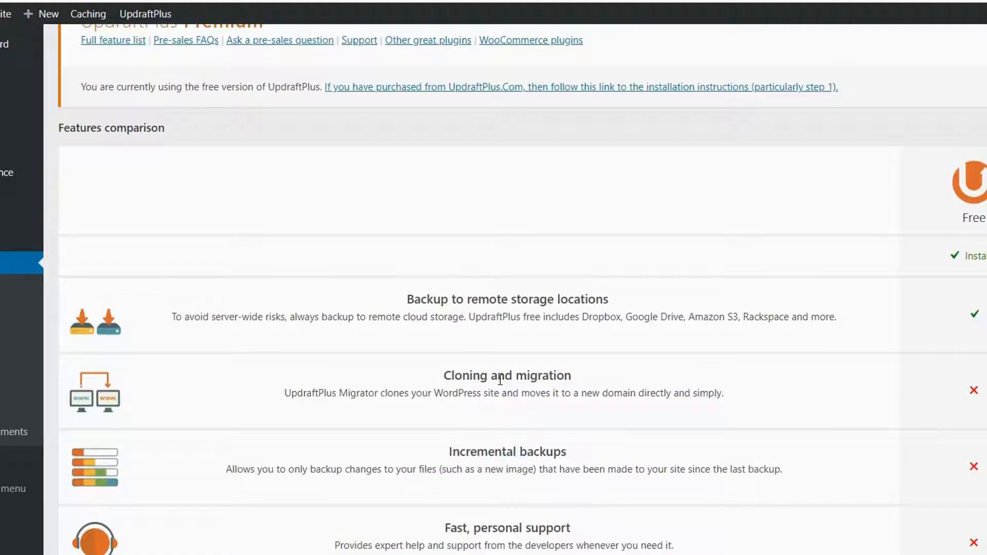
scroll(508, 388, down, 10)
scroll(500, 381, down, 12)
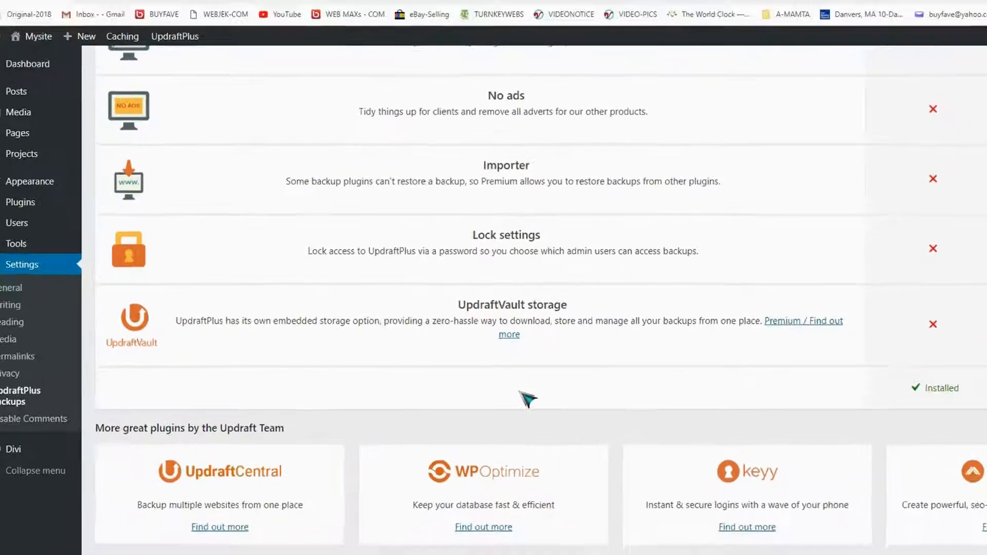
scroll(527, 399, up, 13)
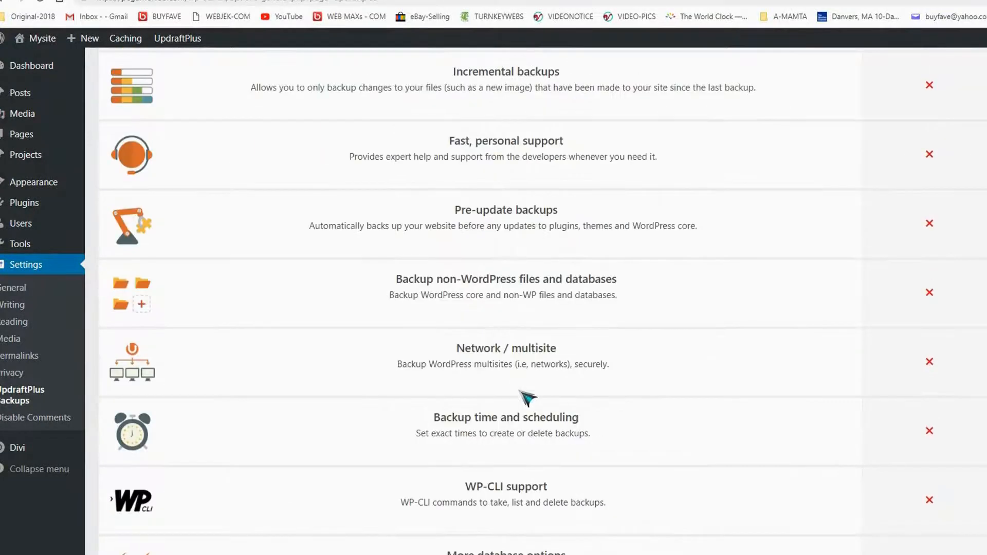
scroll(527, 398, up, 8)
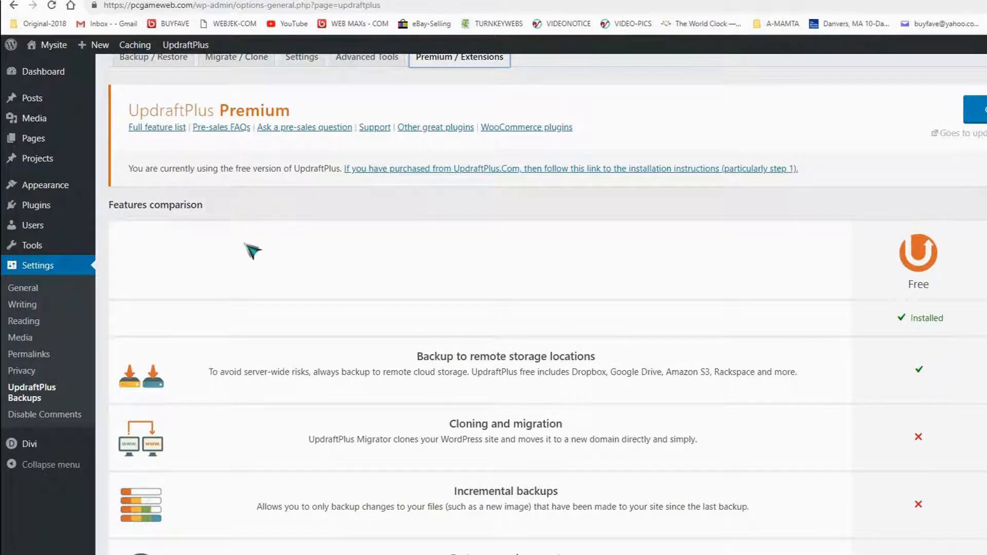
scroll(250, 250, up, 3)
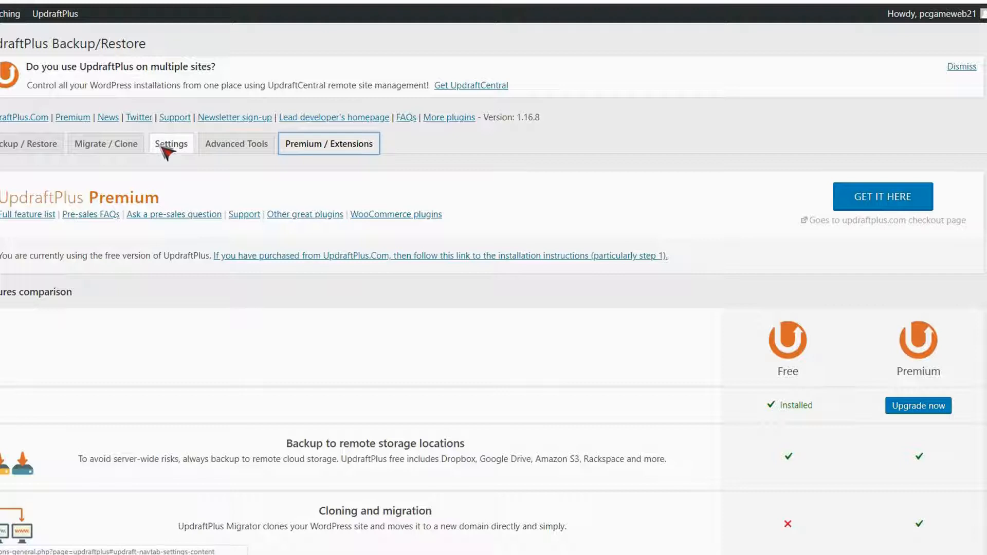
Step: In the UpdraftPlus settings, set both the files and database backup schedules to Weekly, retaining 2 scheduled backups each
click(162, 148)
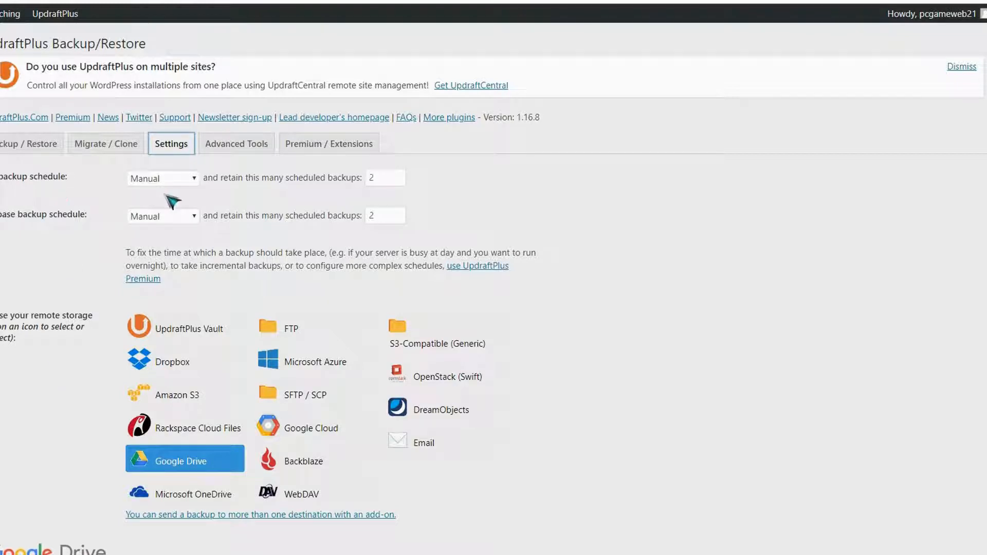
click(193, 179)
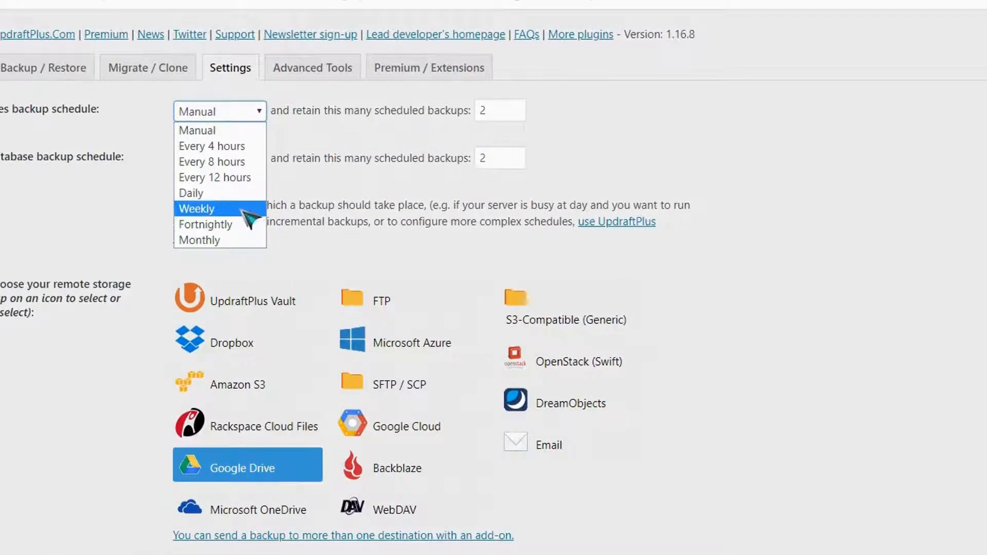
click(250, 216)
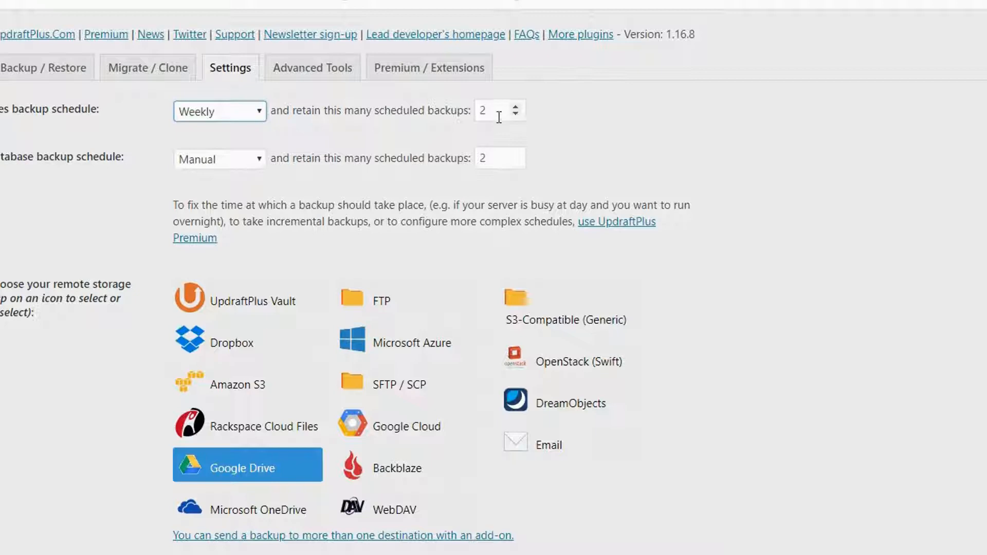
drag(498, 112, 479, 108)
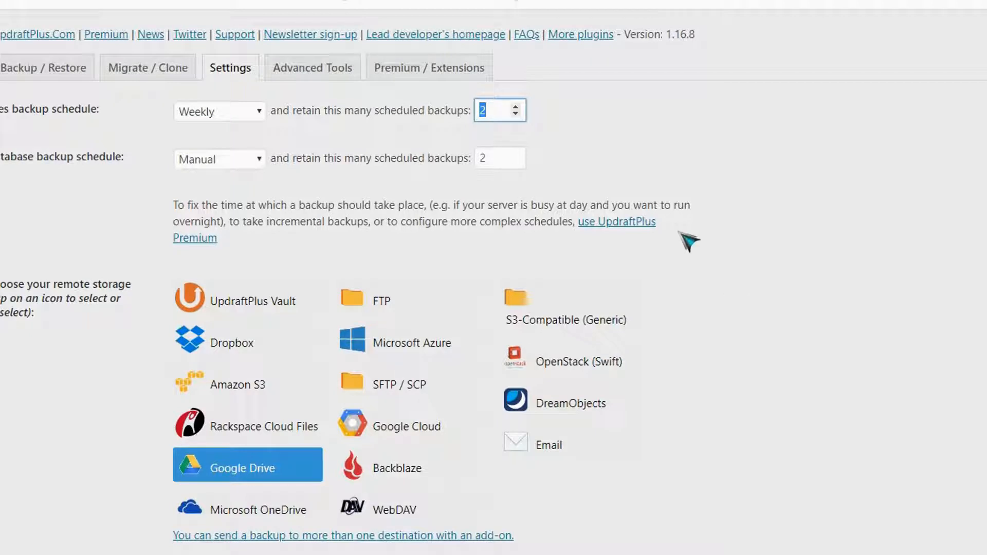
click(267, 163)
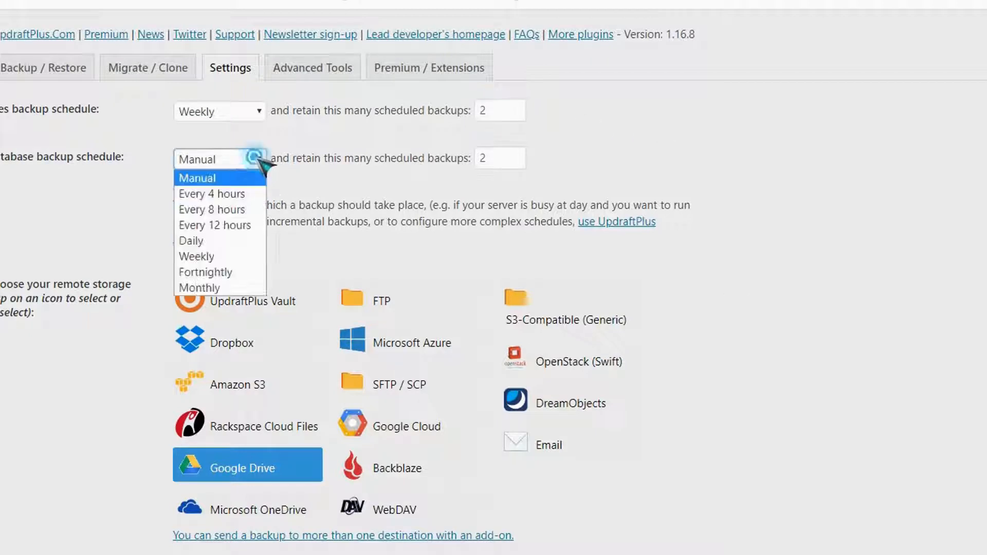
click(259, 258)
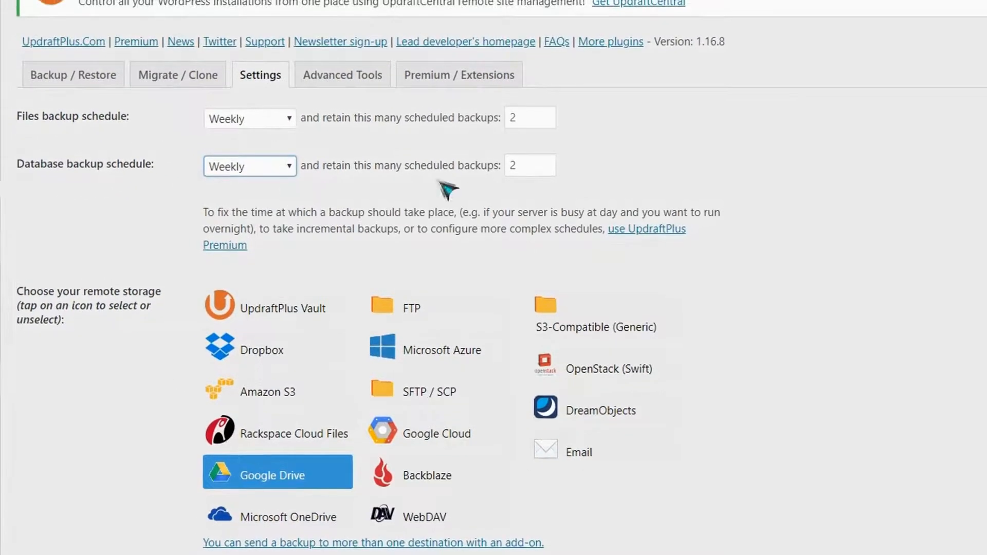
Step: Review the remote storage choices, the Google Drive folder and authentication settings, and the contents included in the files backup
scroll(823, 293, down, 2)
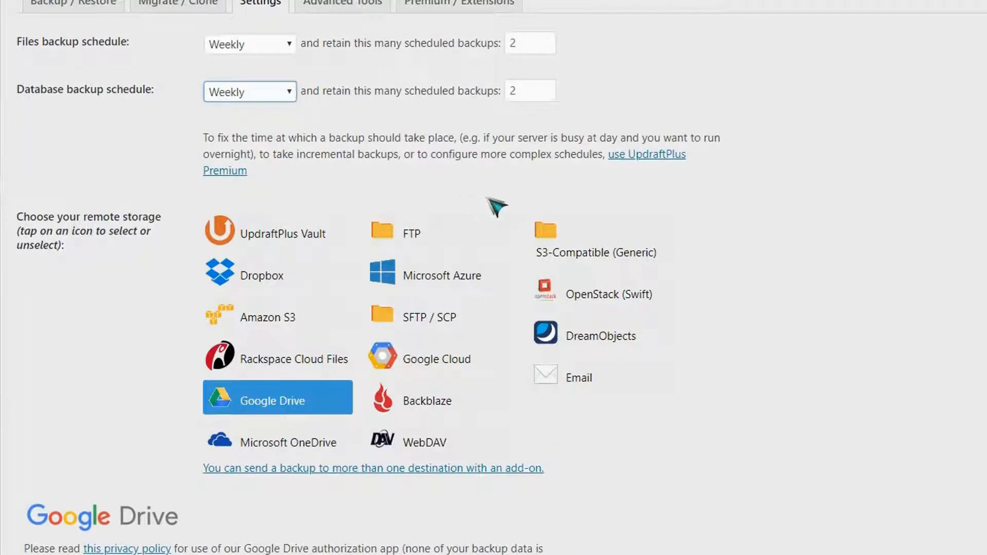
click(672, 221)
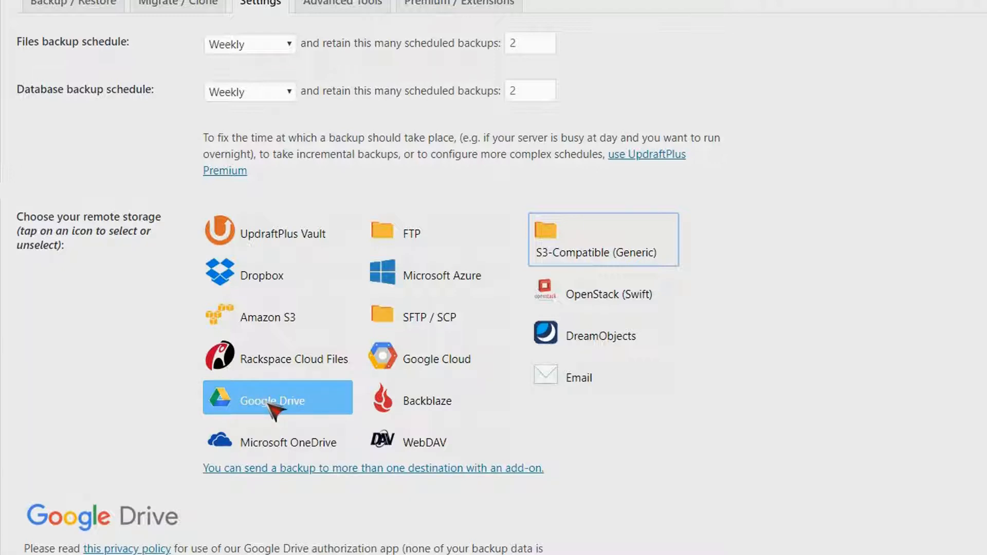
scroll(964, 392, down, 6)
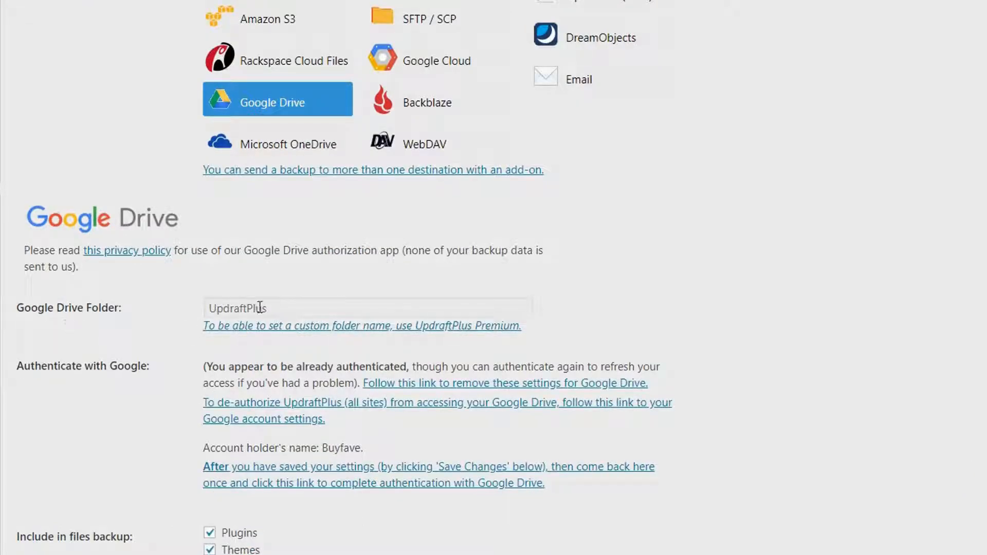
drag(272, 305, 211, 308)
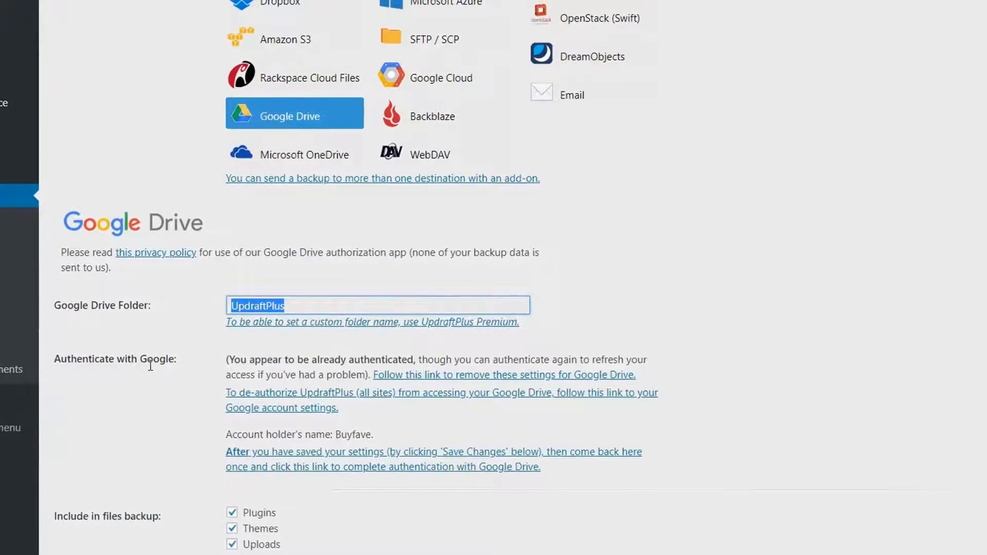
scroll(155, 364, down, 5)
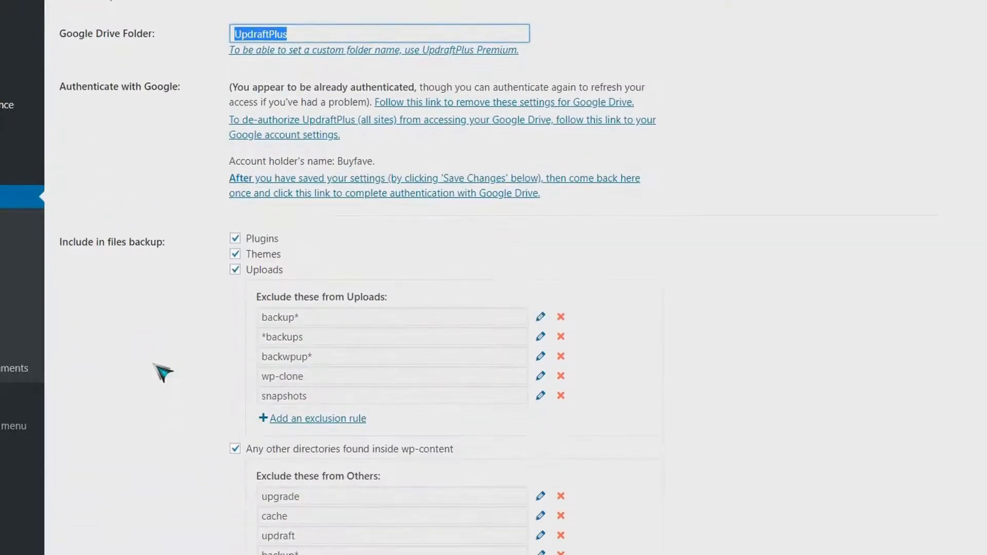
scroll(162, 372, up, 9)
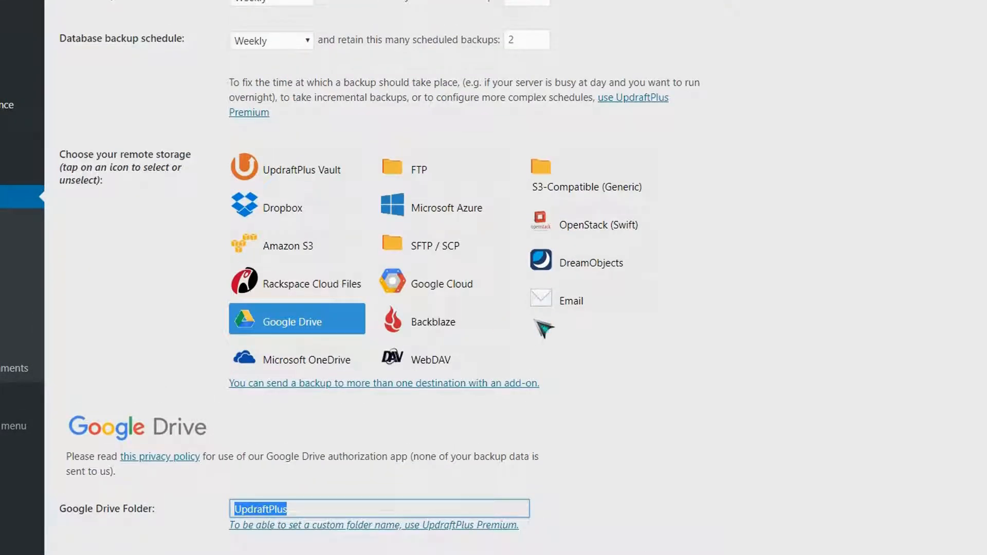
Step: Choose Email as the remote storage and check the note about the mail server size limit
click(554, 308)
scroll(158, 167, down, 5)
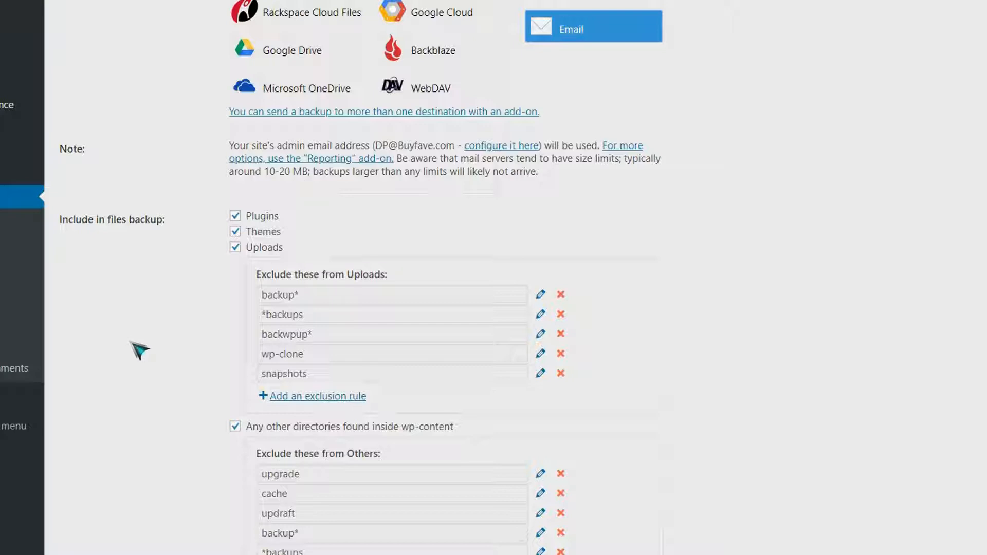
double_click(282, 172)
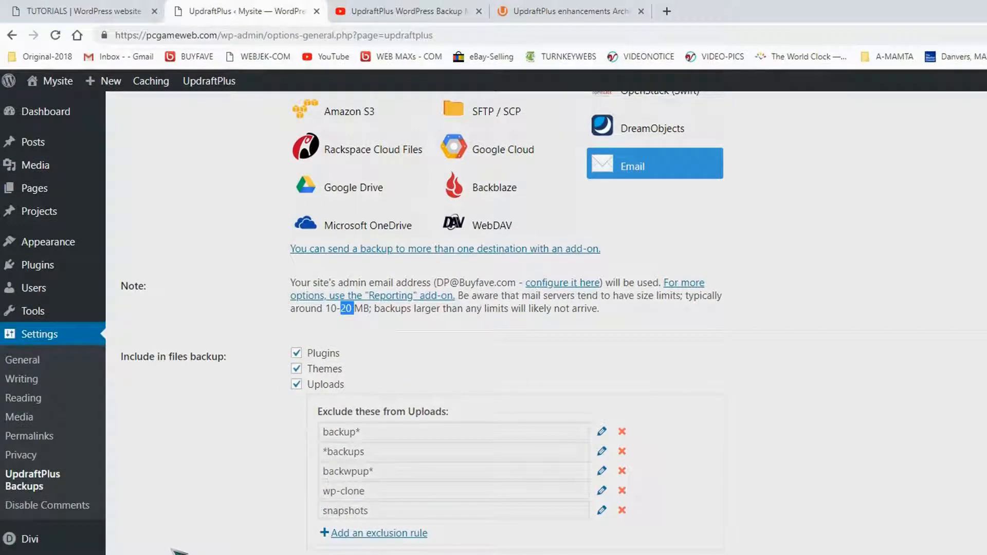
scroll(177, 552, up, 6)
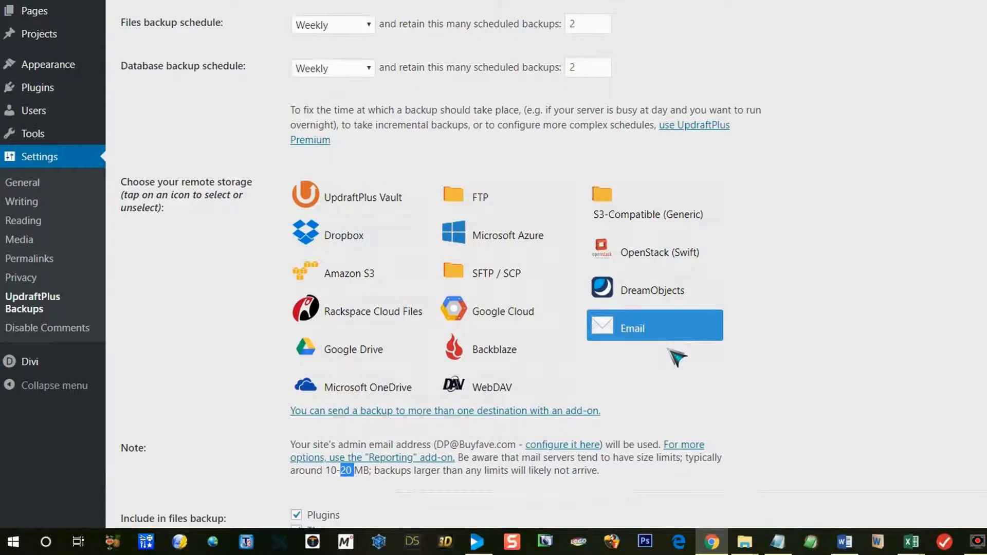
Step: Review the remaining files backup, encryption and reporting options, and save the UpdraftPlus settings
scroll(166, 410, up, 1)
scroll(165, 412, down, 9)
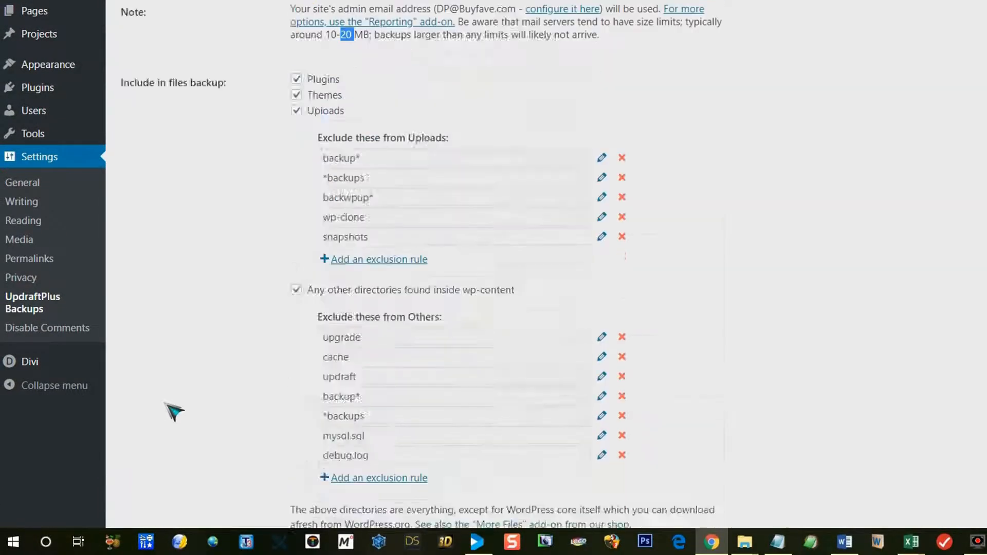
scroll(175, 411, down, 8)
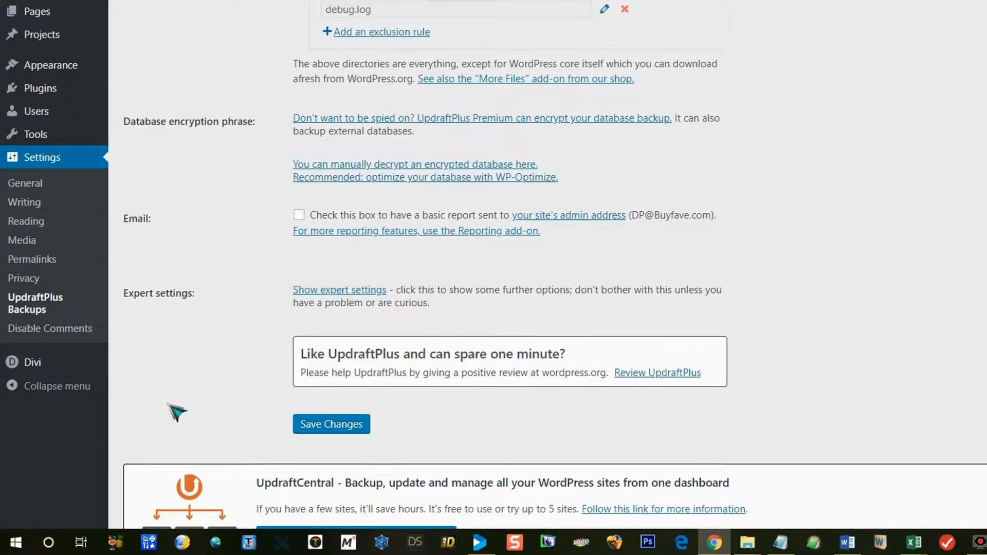
scroll(174, 411, up, 10)
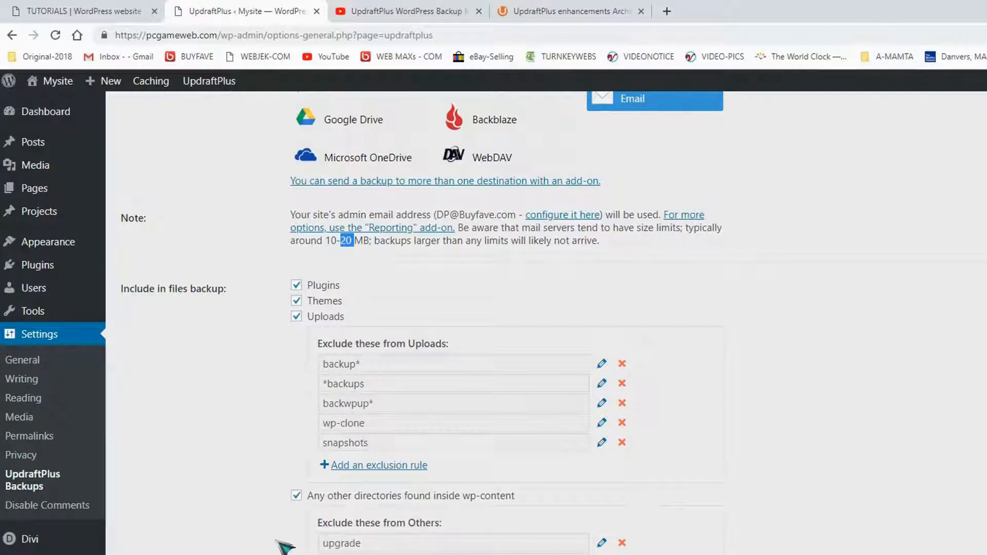
scroll(281, 542, down, 8)
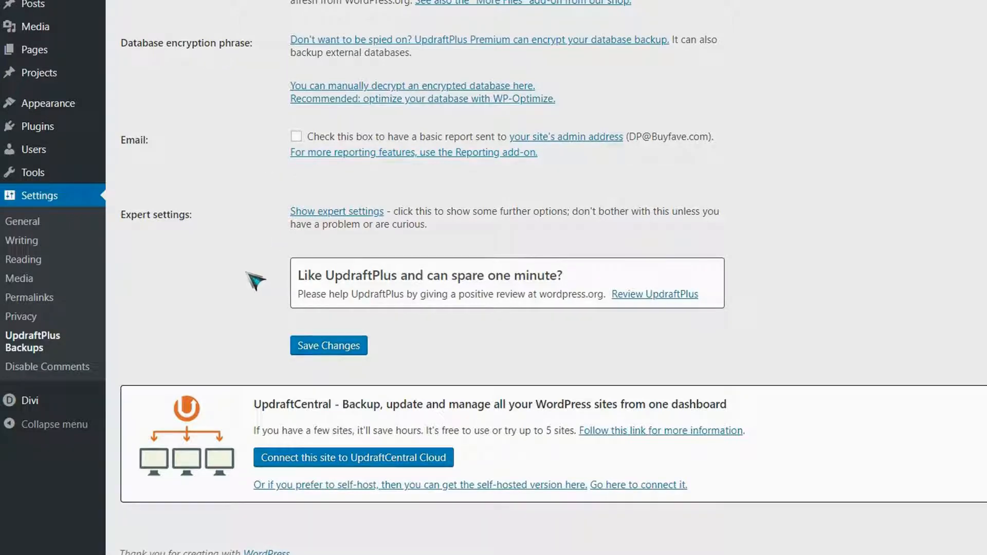
click(300, 350)
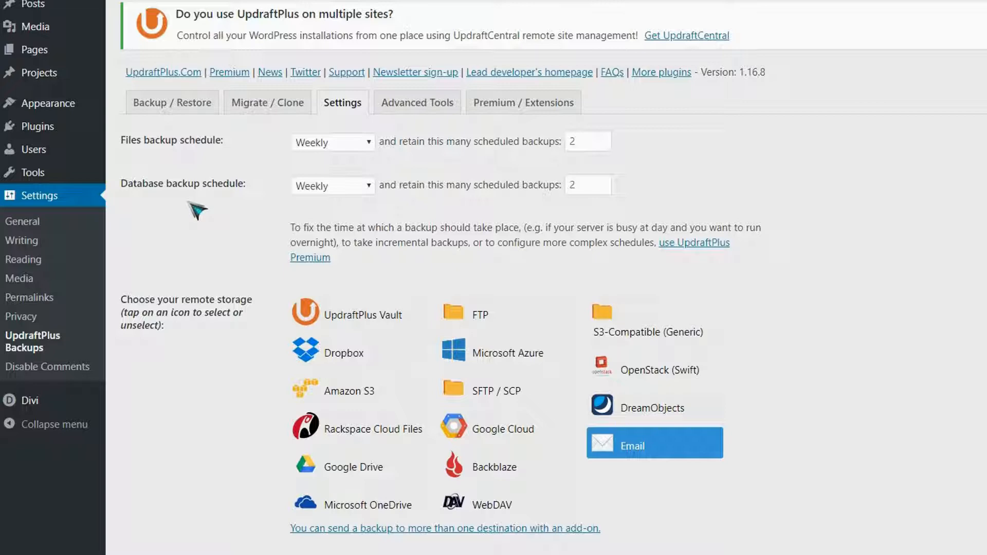
Step: Run a manual backup that includes the database and files, without sending it to remote storage
scroll(411, 147, down, 1)
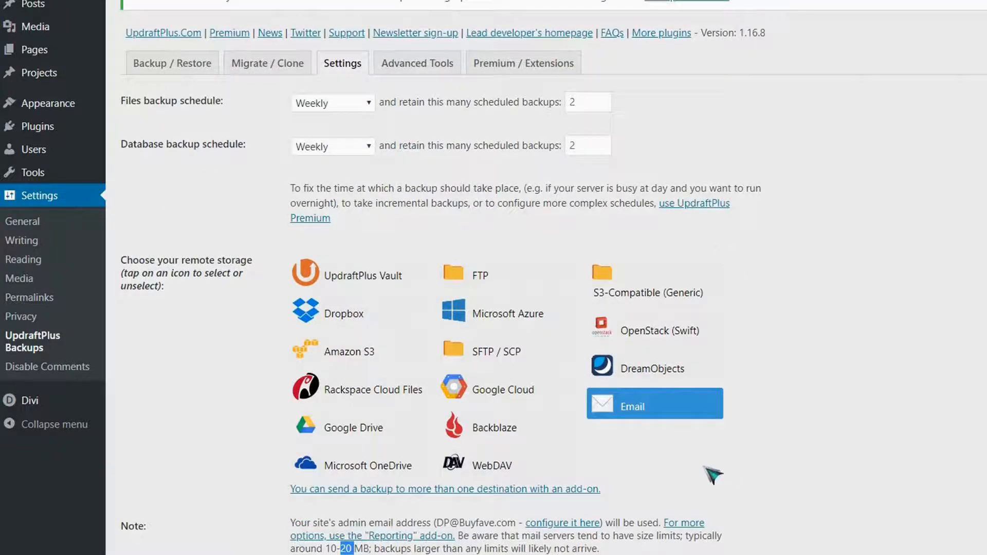
scroll(106, 368, down, 3)
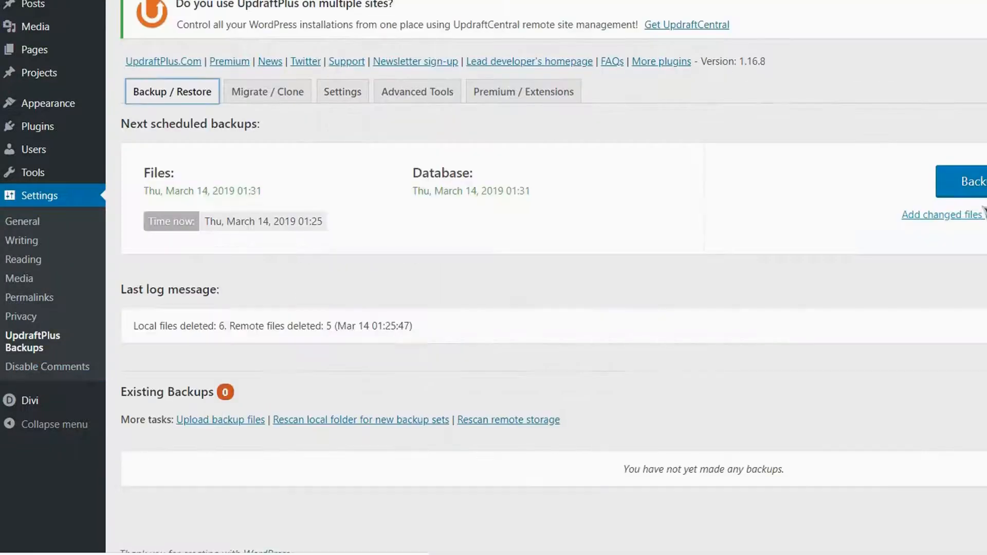
click(974, 198)
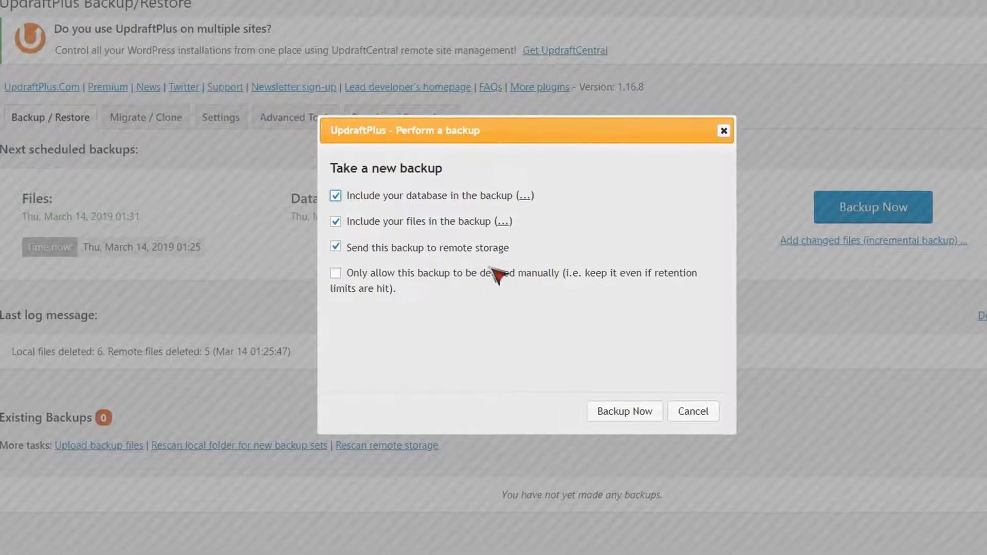
click(339, 274)
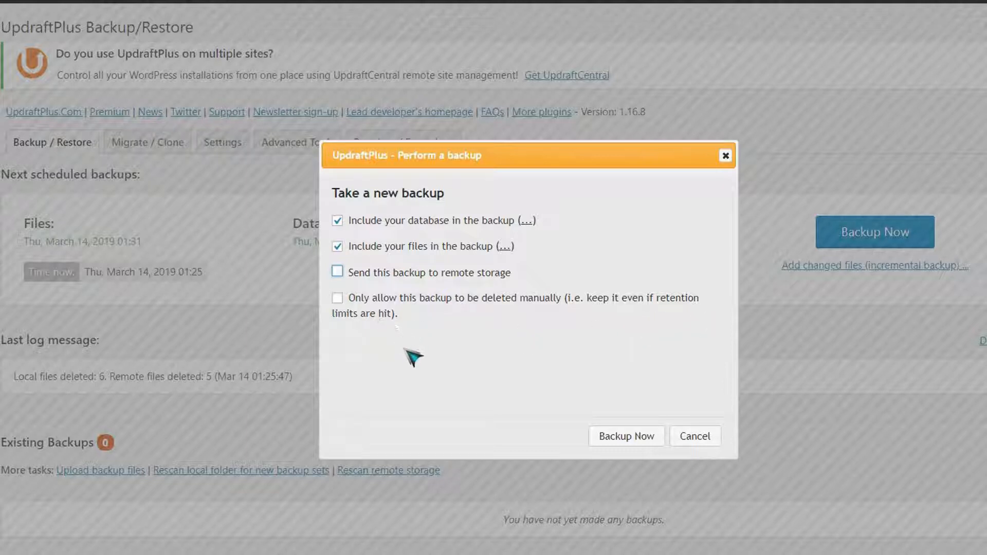
click(621, 441)
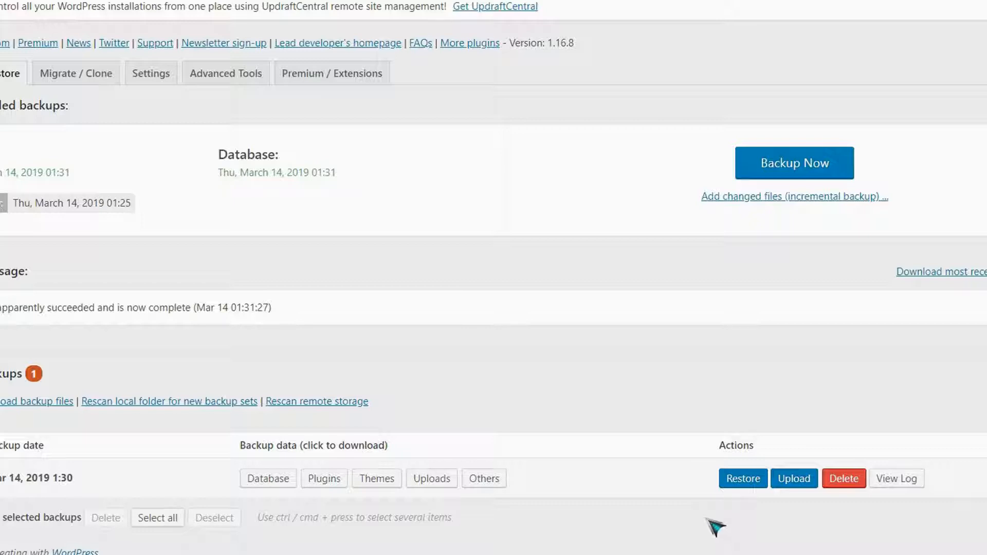
Step: Switch to File Explorer and create a new folder in Documents
mouse_move(572, 554)
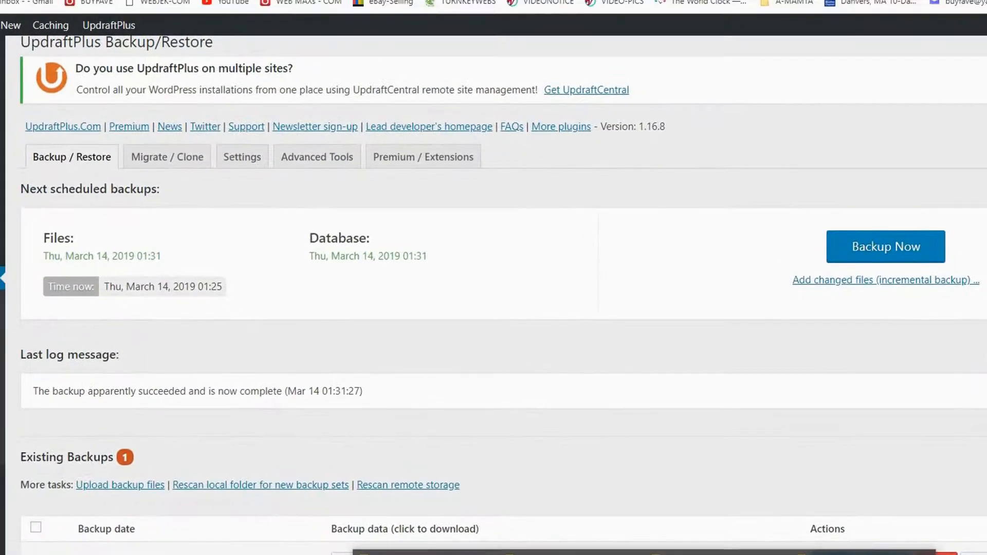
right_click(644, 554)
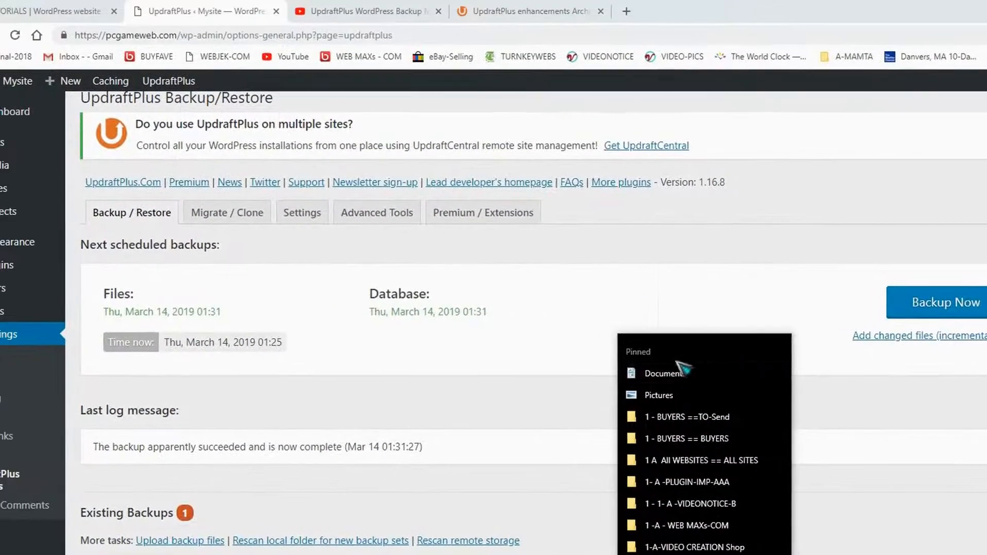
click(668, 373)
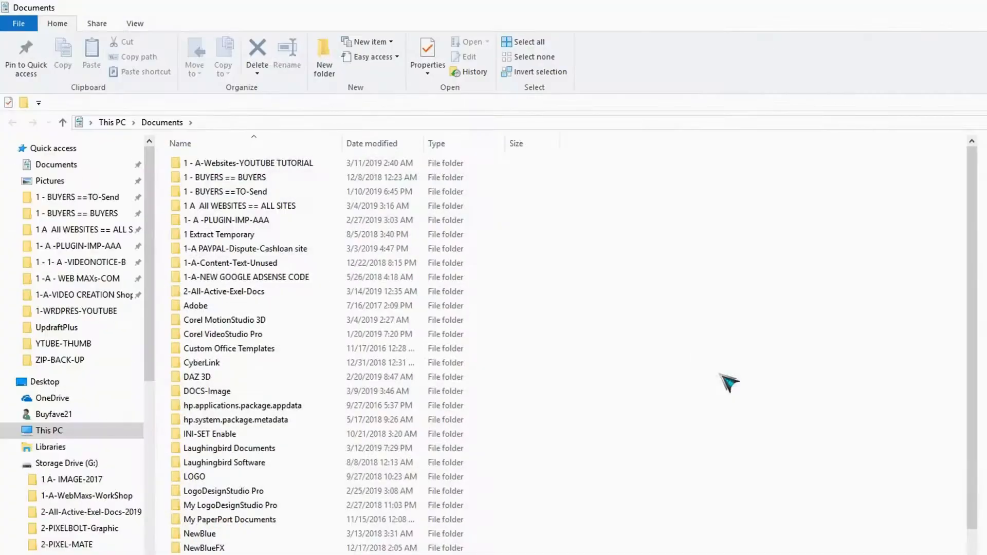
click(320, 46)
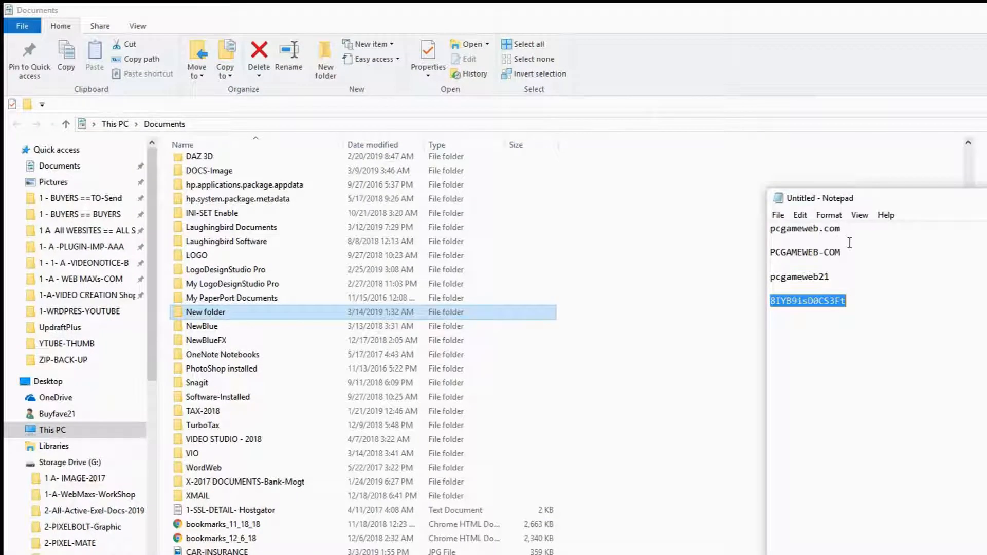
Step: Copy the text PCGAMEWEB-COM from the Notepad note and rename the new Documents folder with it
drag(844, 252, 785, 253)
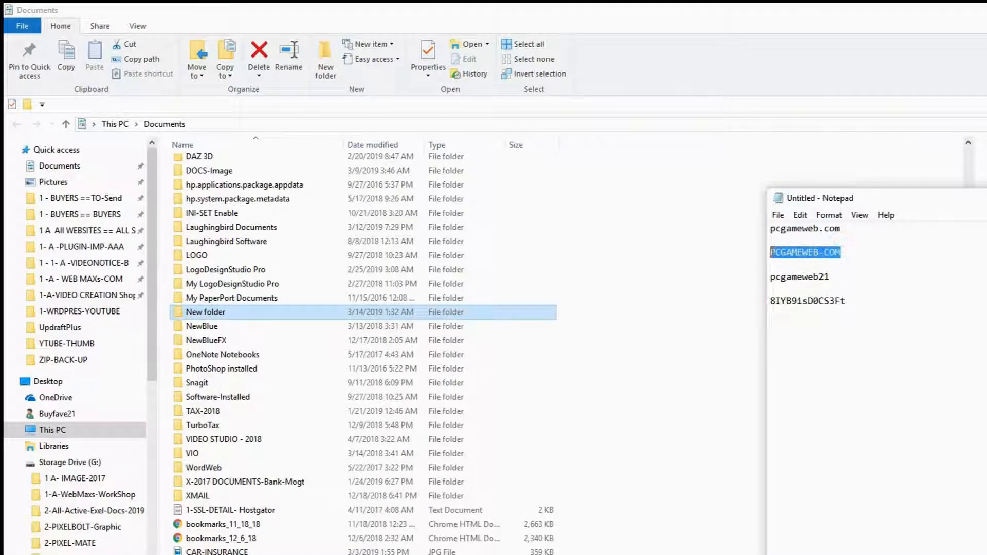
right_click(783, 251)
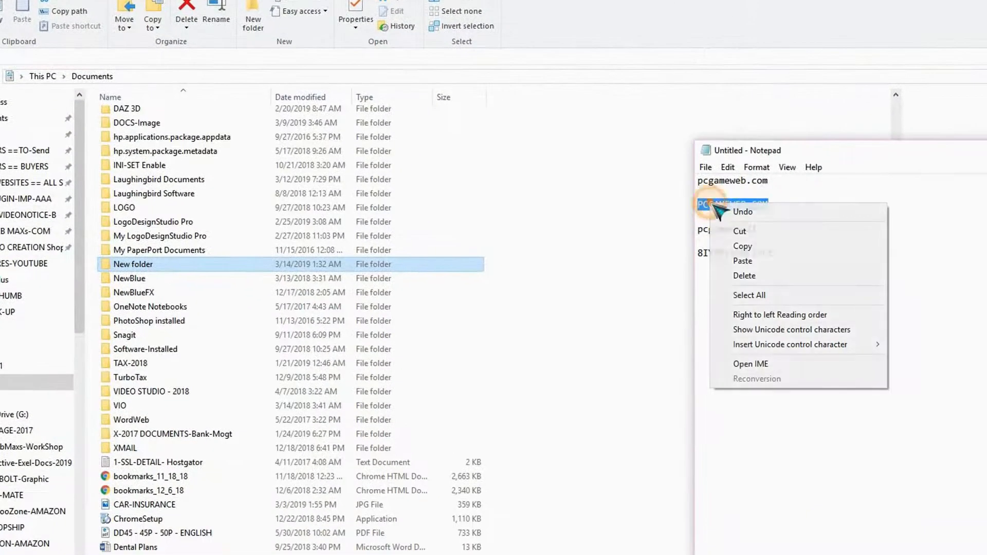
click(748, 246)
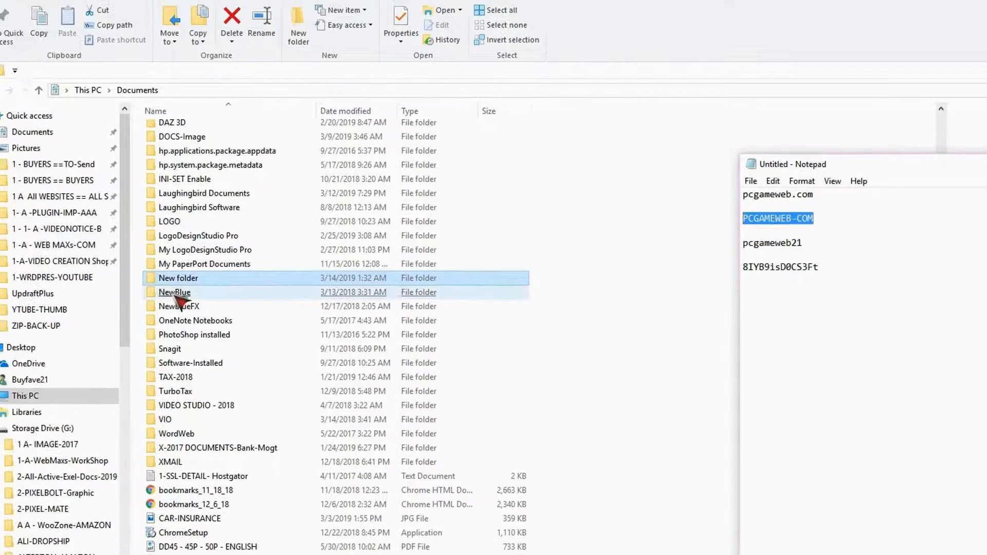
right_click(180, 280)
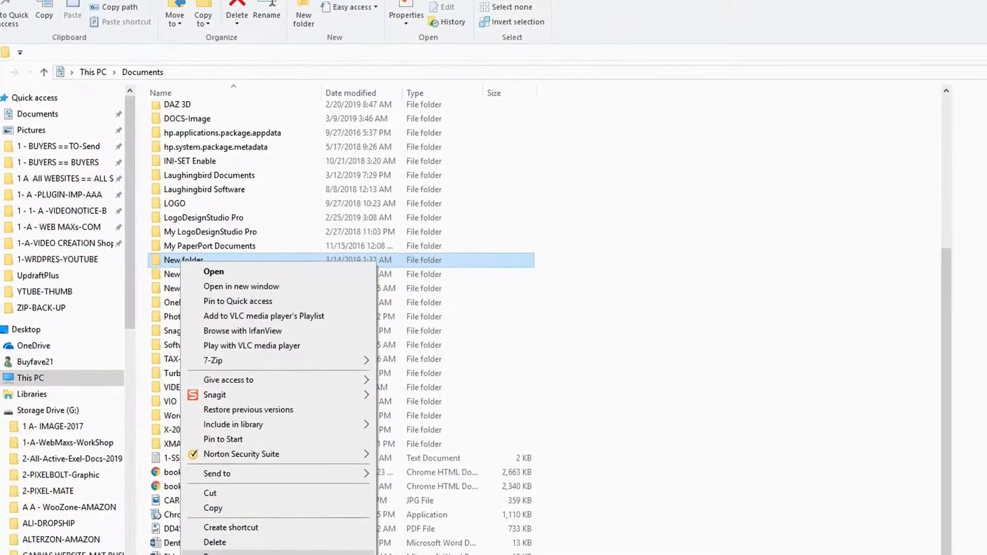
click(216, 553)
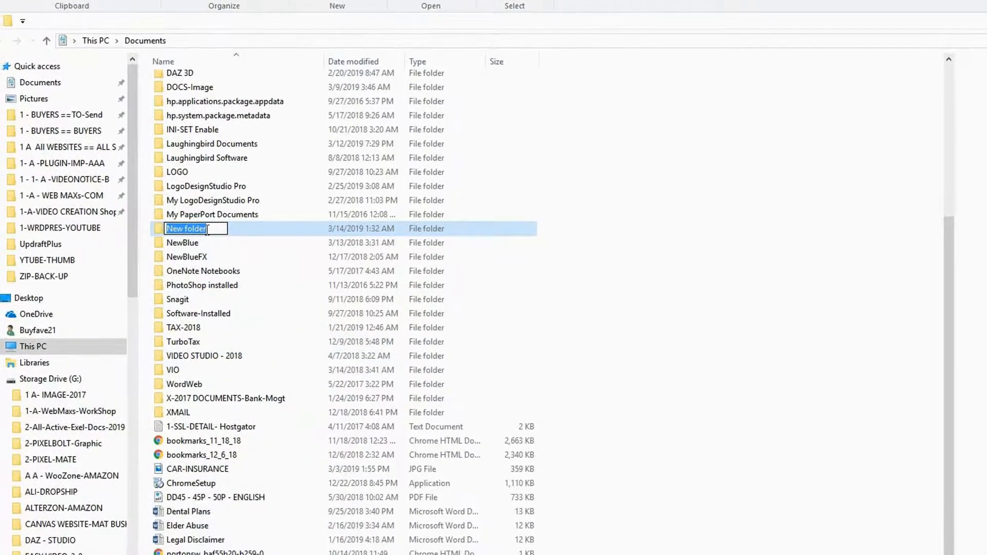
right_click(204, 232)
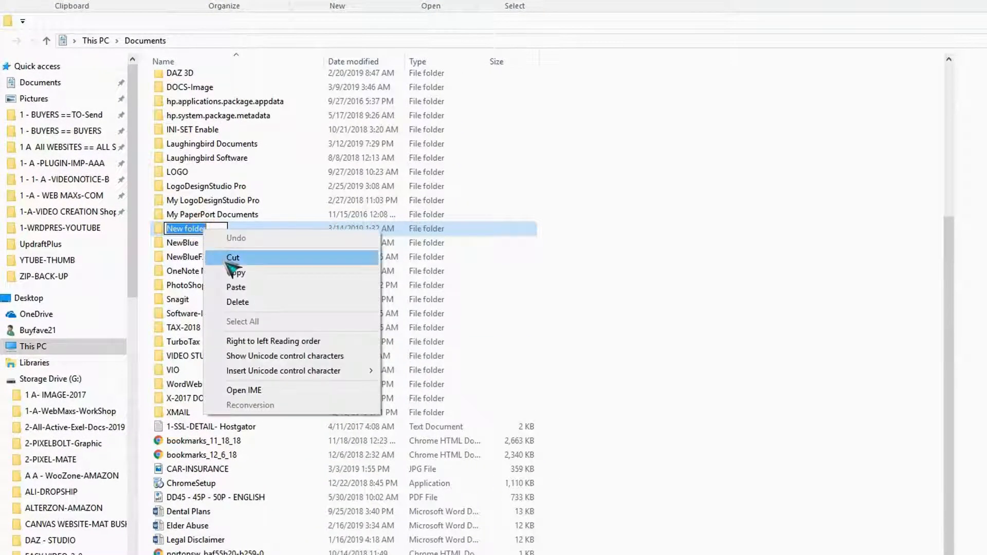
click(240, 287)
click(734, 259)
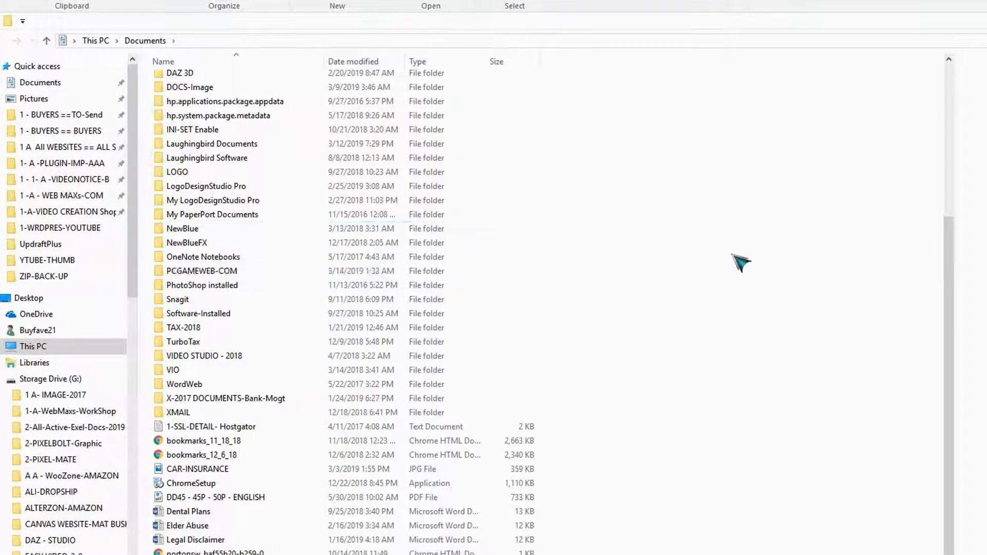
click(309, 271)
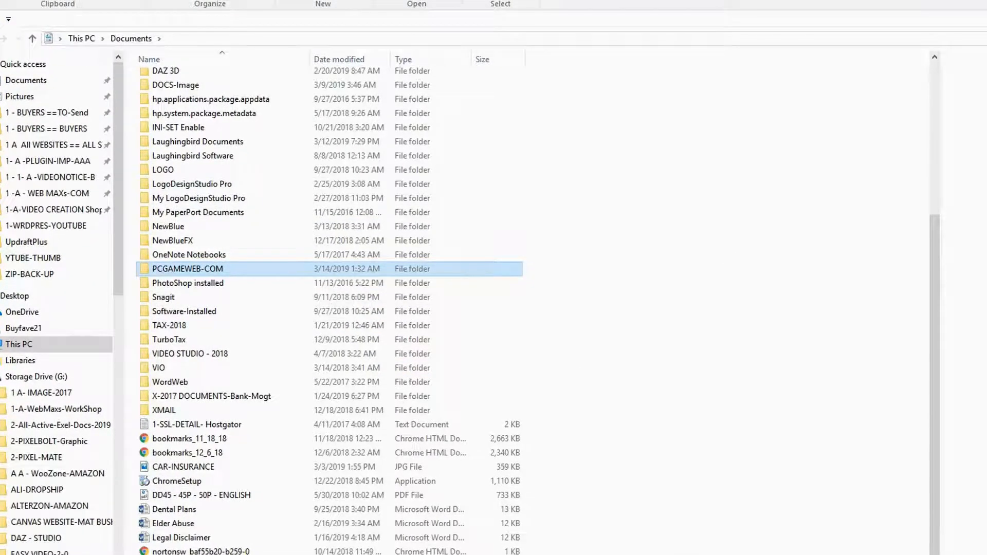
Step: Back in Chrome, prepare the database, plugins, themes, uploads and others parts of the Mar 14, 2019 1:30 backup for download
click(701, 552)
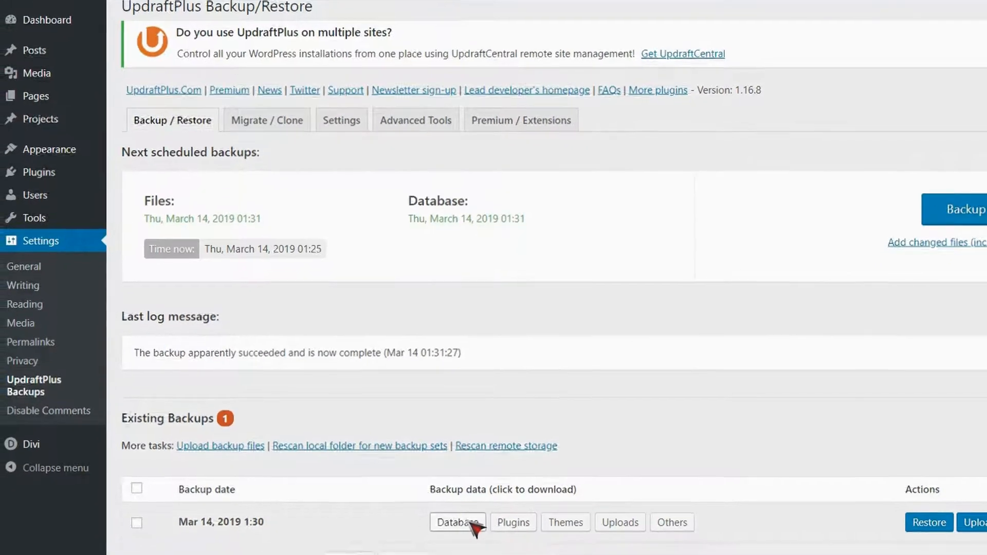
click(462, 532)
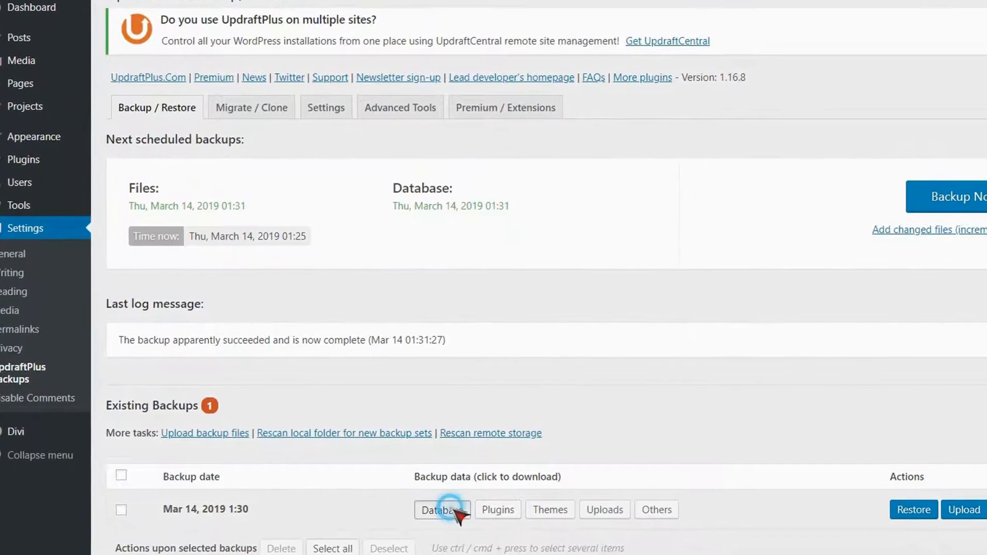
scroll(427, 507, down, 2)
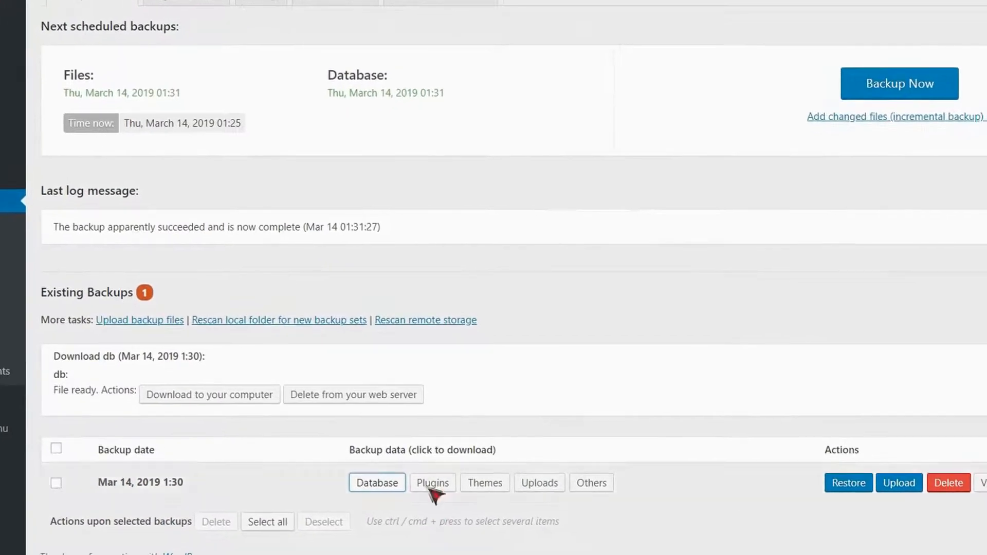
click(432, 483)
scroll(470, 509, down, 2)
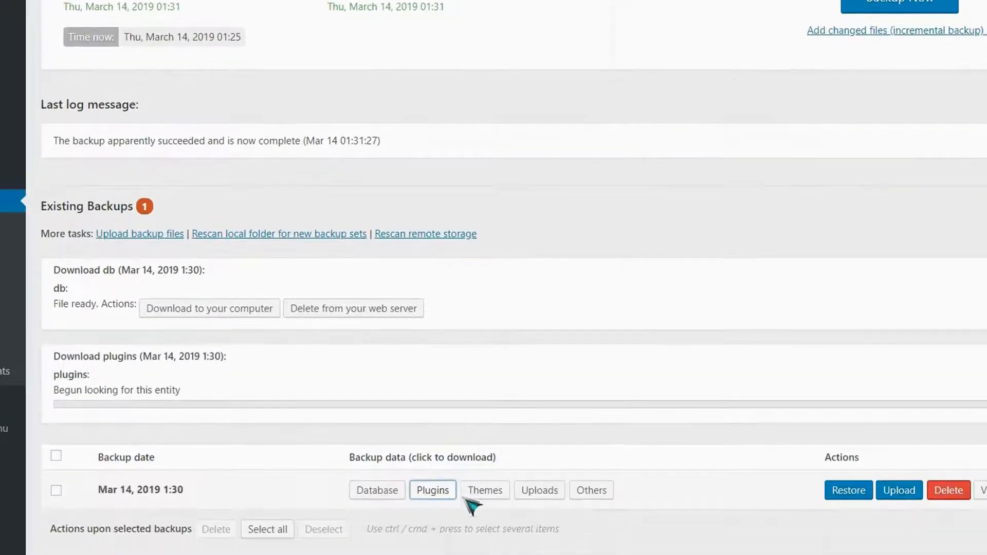
click(474, 483)
scroll(513, 540, down, 2)
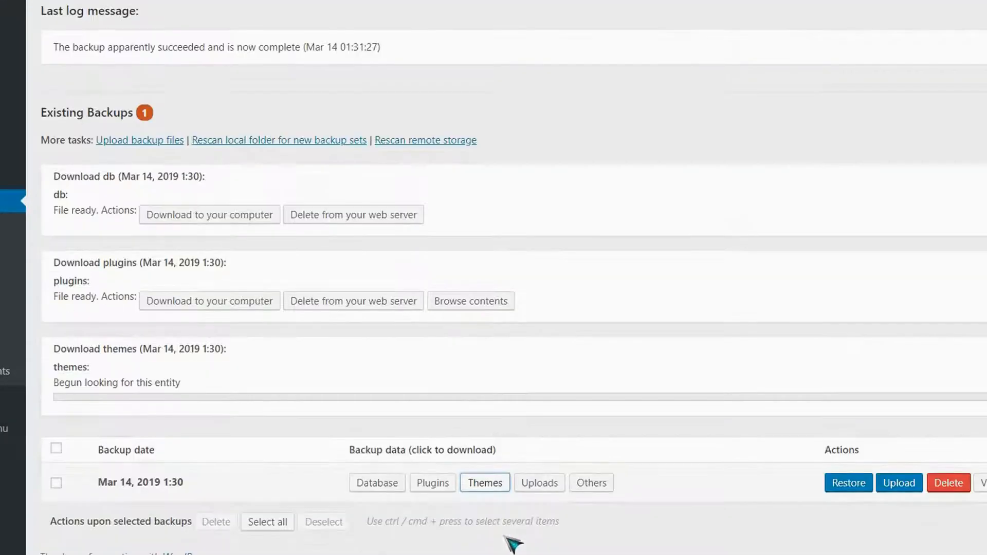
click(533, 488)
scroll(536, 496, down, 2)
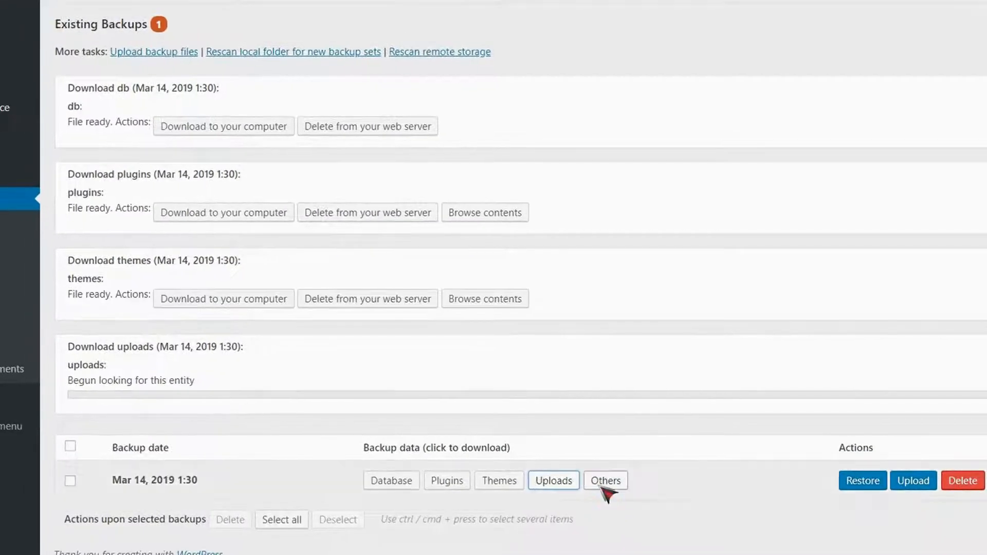
click(583, 488)
scroll(625, 507, down, 2)
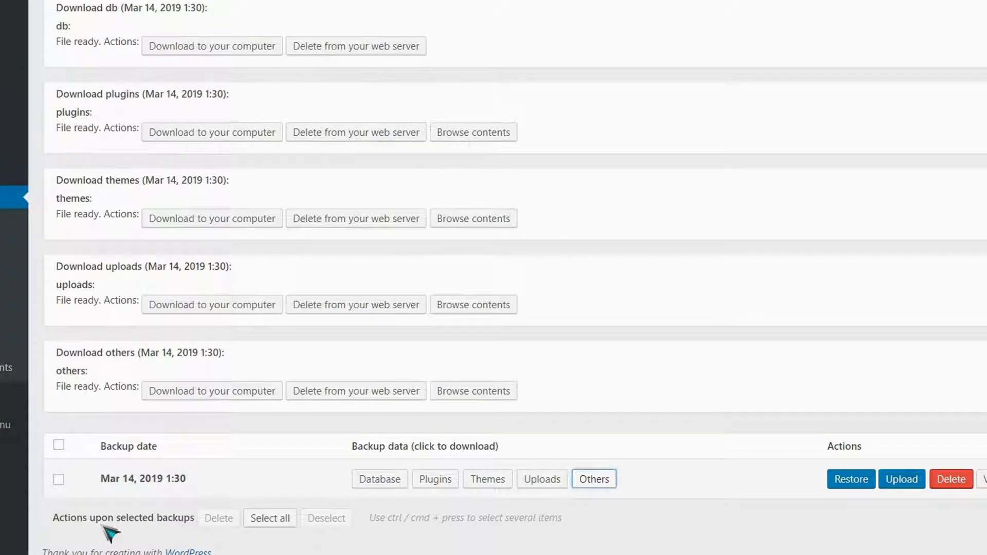
Step: Download the database backup file to the computer, saving it in the PCGAMEWEB-COM folder under Documents
scroll(209, 441, up, 1)
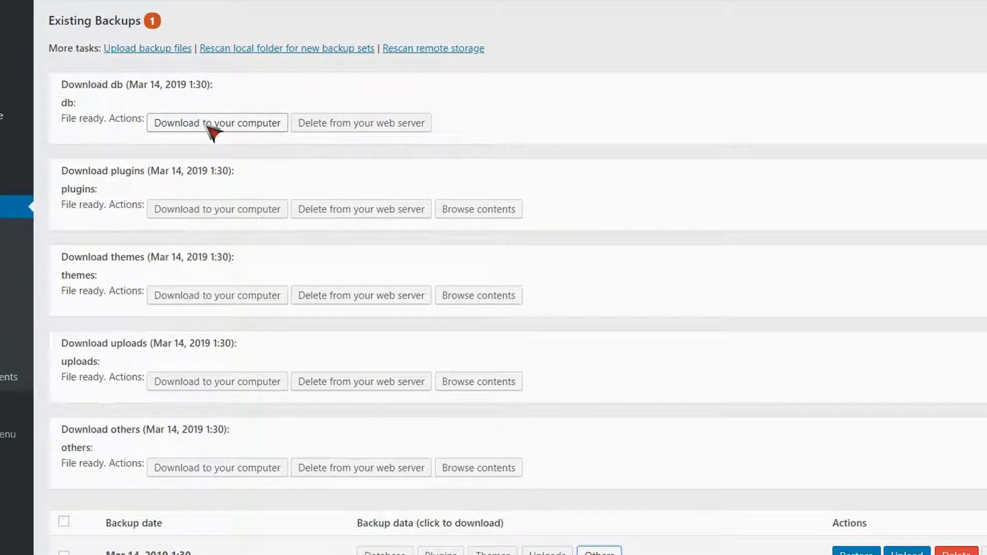
click(208, 126)
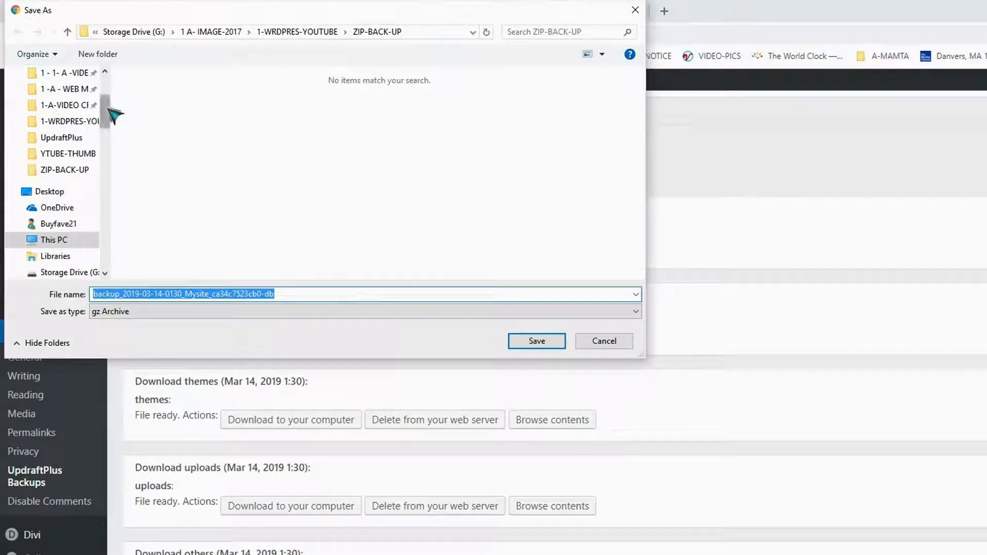
scroll(95, 106, up, 3)
click(79, 98)
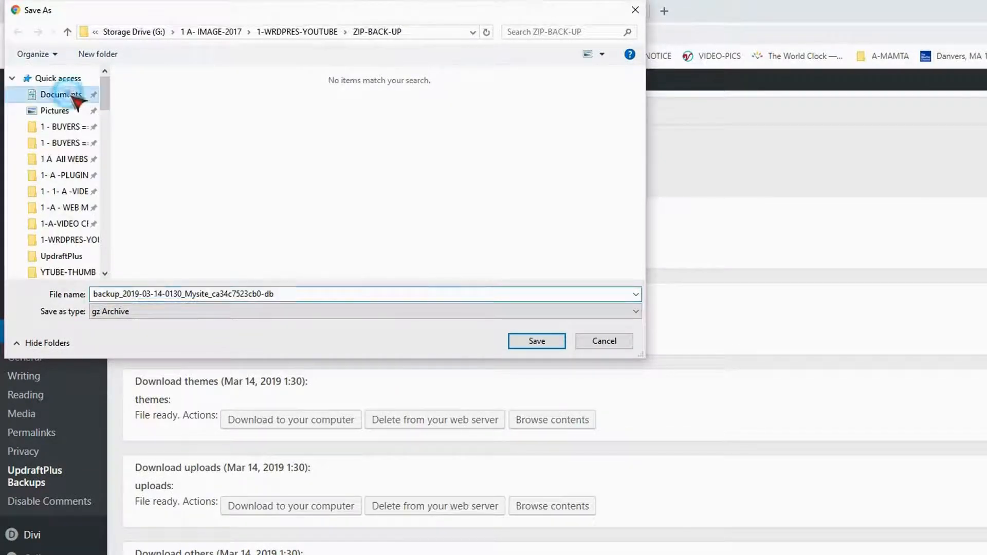
drag(638, 86, 656, 176)
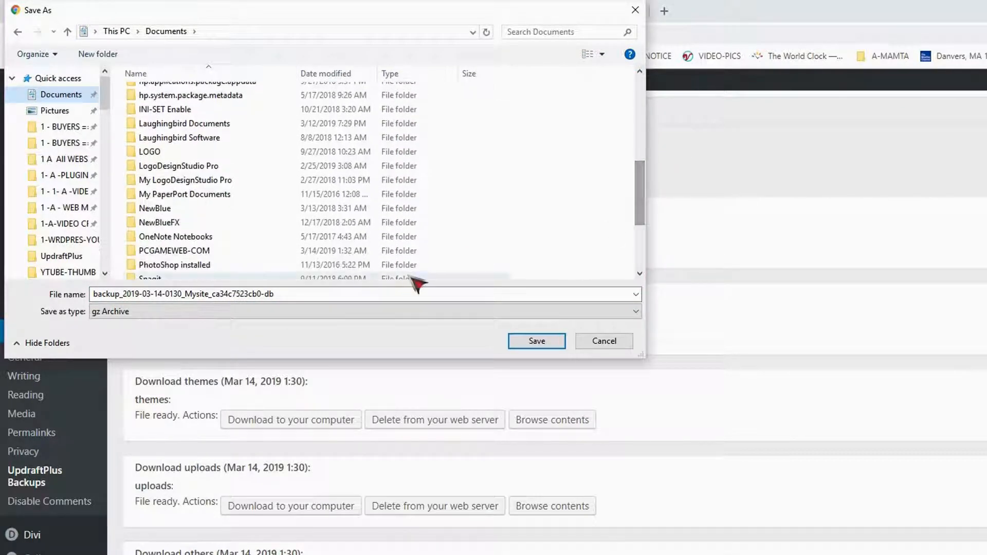
click(194, 251)
double_click(197, 256)
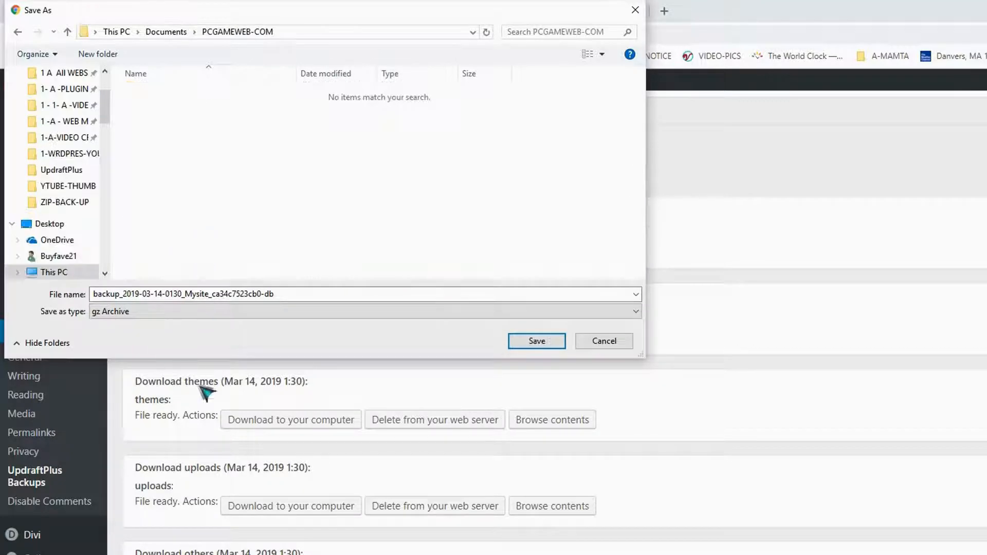
click(549, 344)
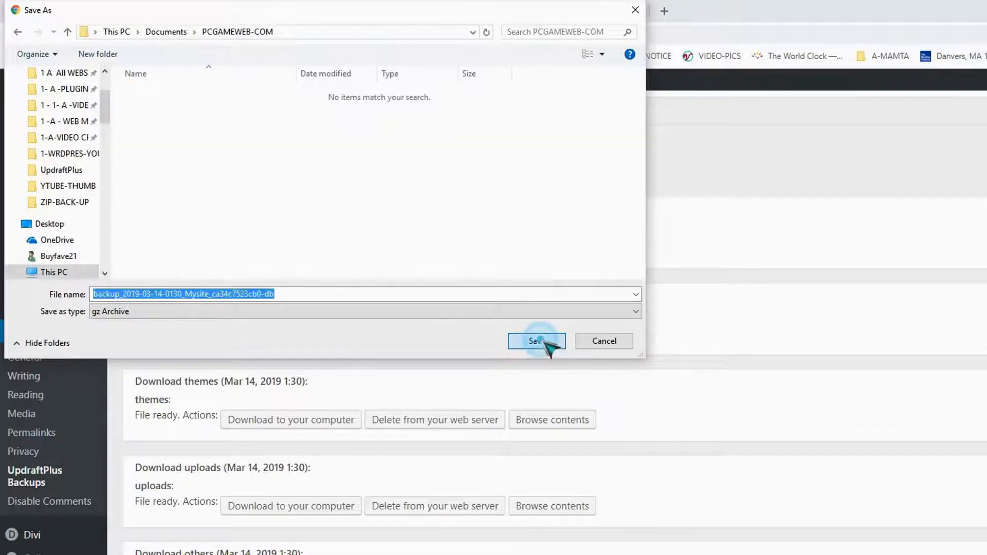
Step: Download the plugins and themes backup files to the computer, saving both in the PCGAMEWEB-COM folder
click(249, 335)
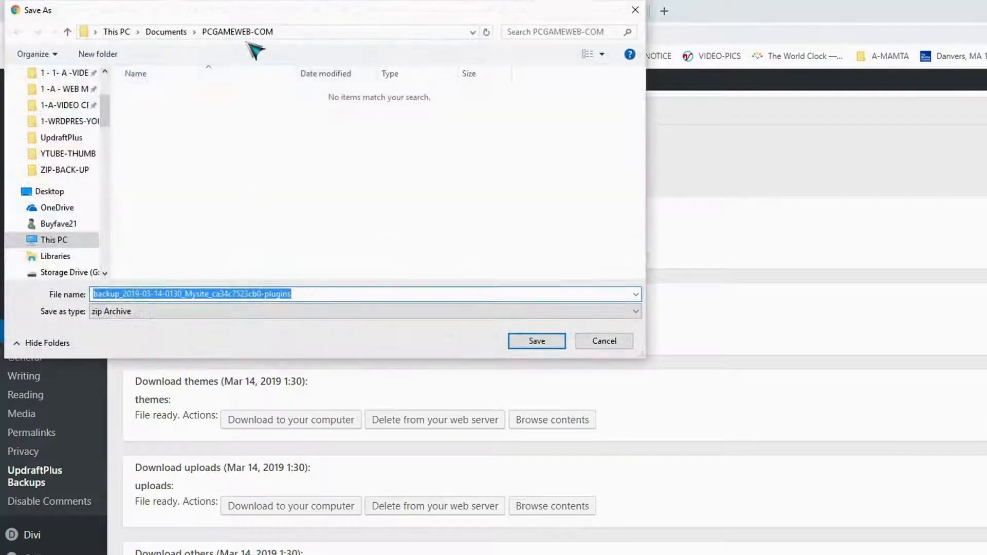
click(522, 345)
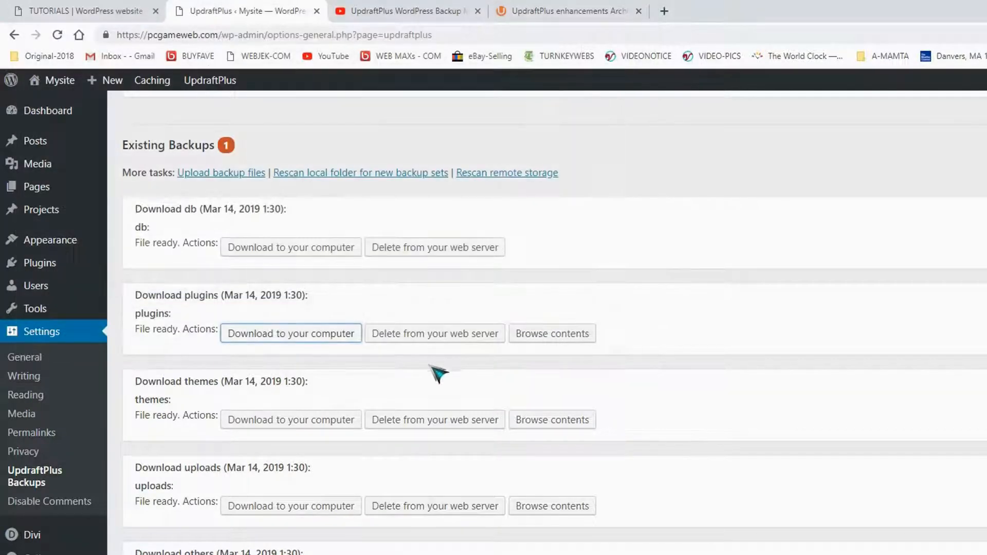
click(263, 427)
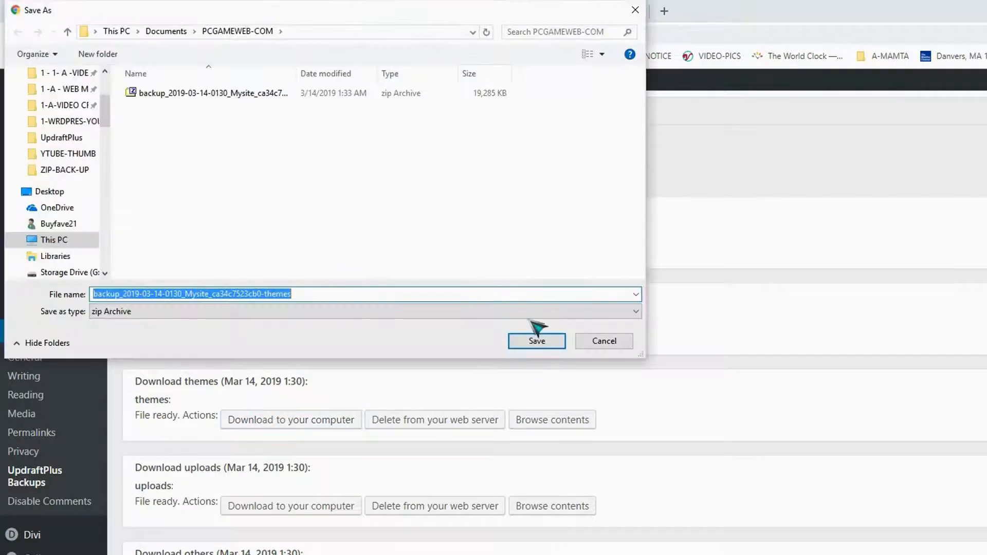
click(536, 342)
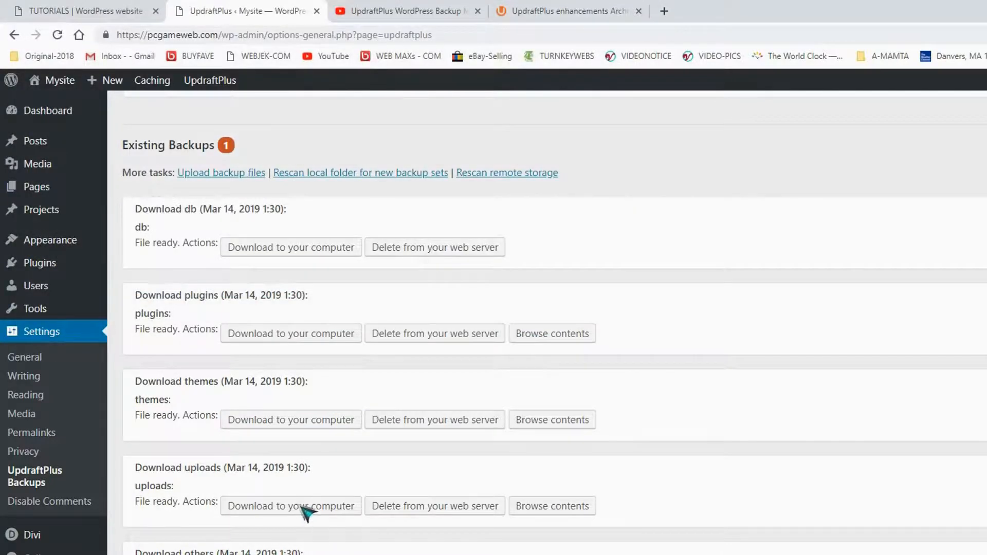
Step: Download the uploads and others backup files to the computer, saving both in the PCGAMEWEB-COM folder
click(304, 506)
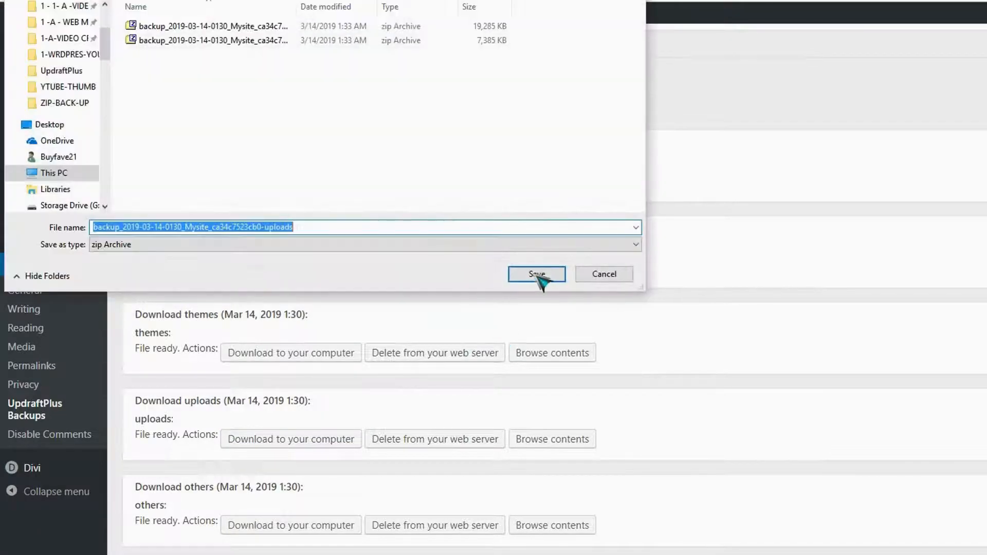
click(538, 274)
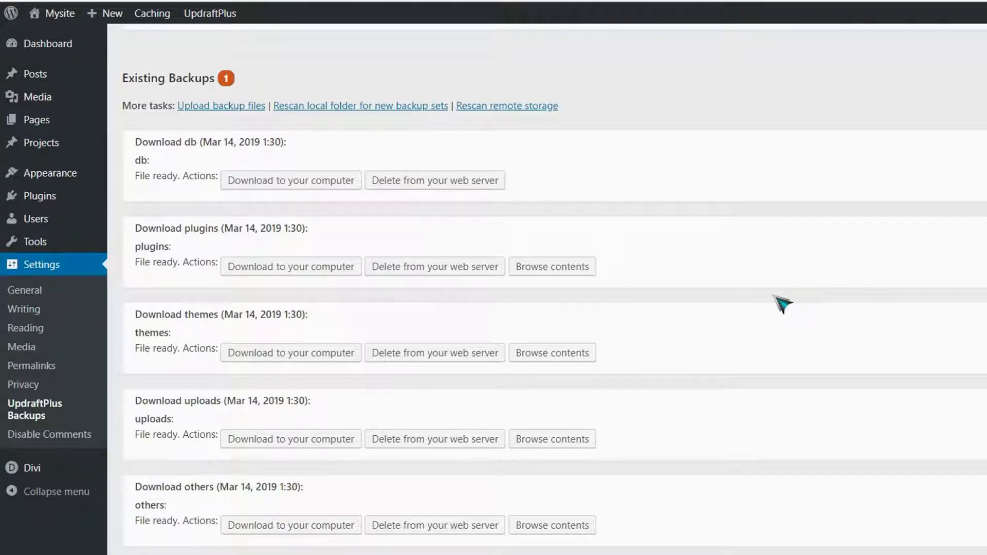
click(537, 274)
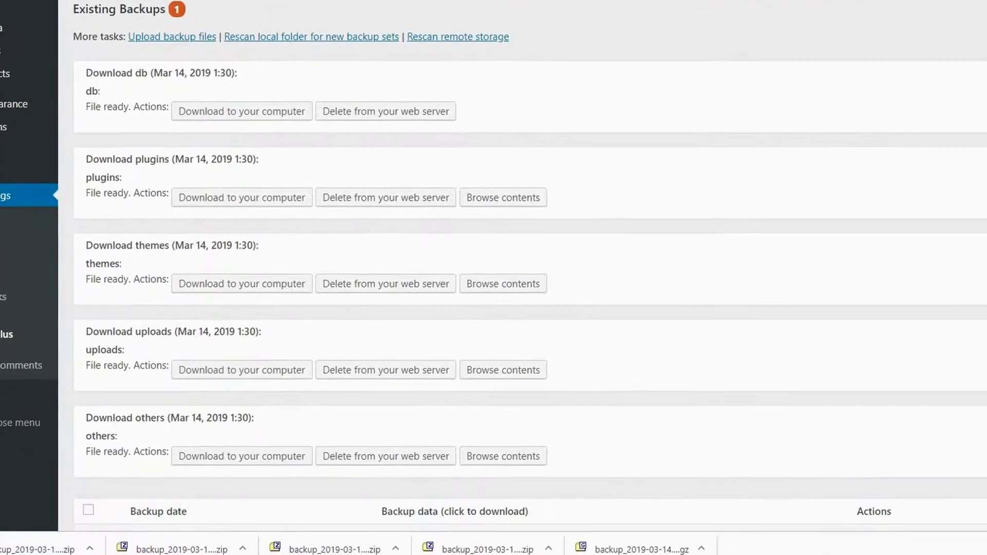
Step: Switch to File Explorer, open the PCGAMEWEB-COM folder in Documents and select all the downloaded backup files
mouse_move(669, 554)
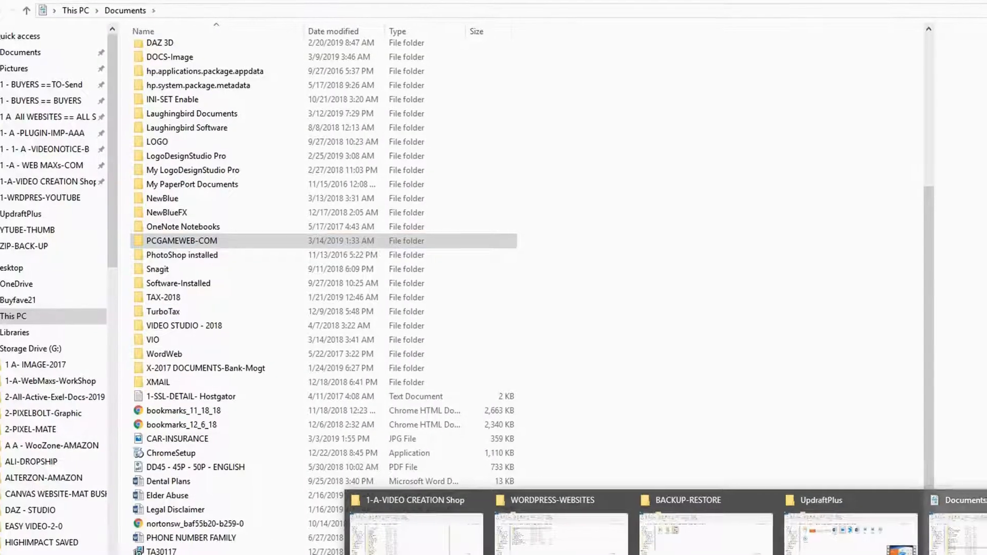
click(960, 537)
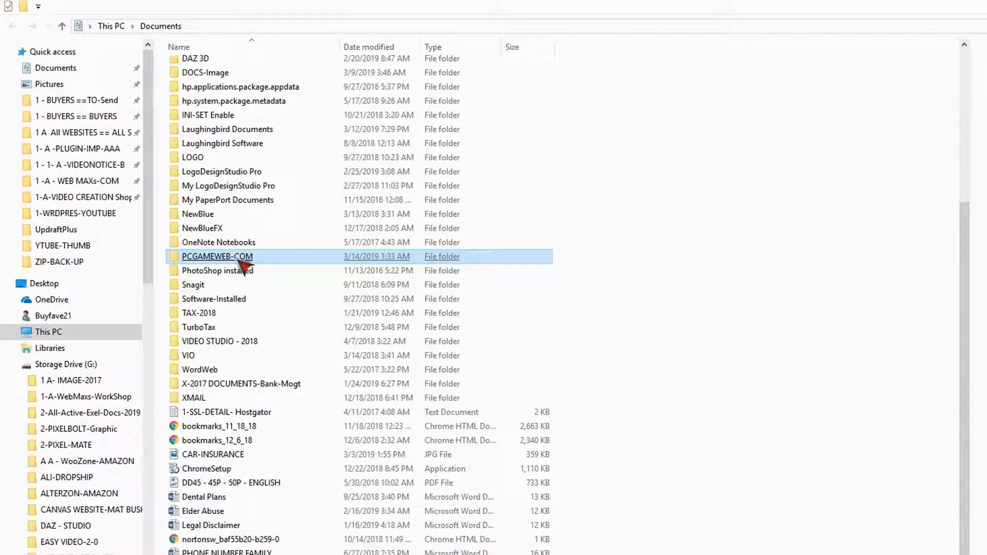
double_click(241, 258)
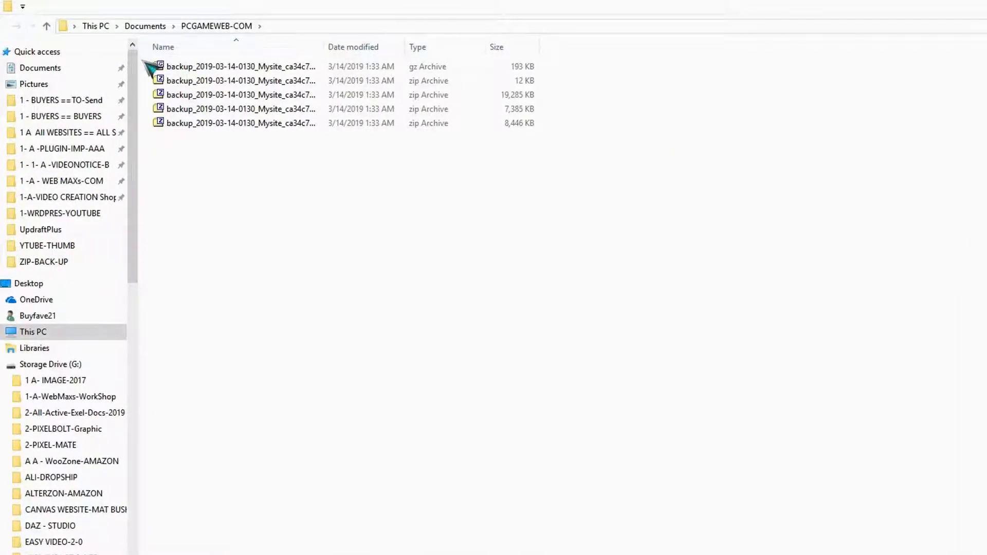
drag(142, 60, 304, 150)
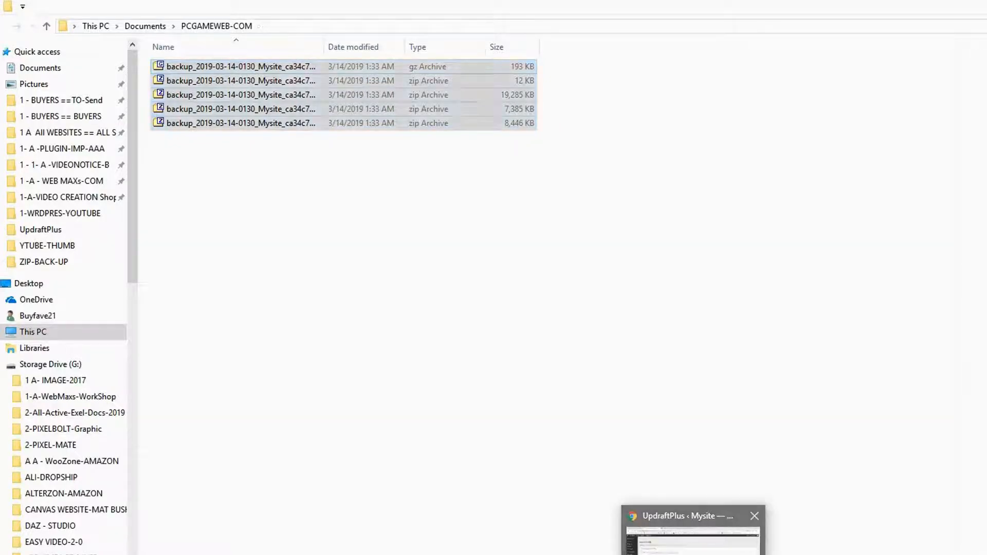
Step: Back in Chrome, dismiss the Premium advertising notice above the UpdraftPlus backup page
click(693, 545)
scroll(758, 490, down, 2)
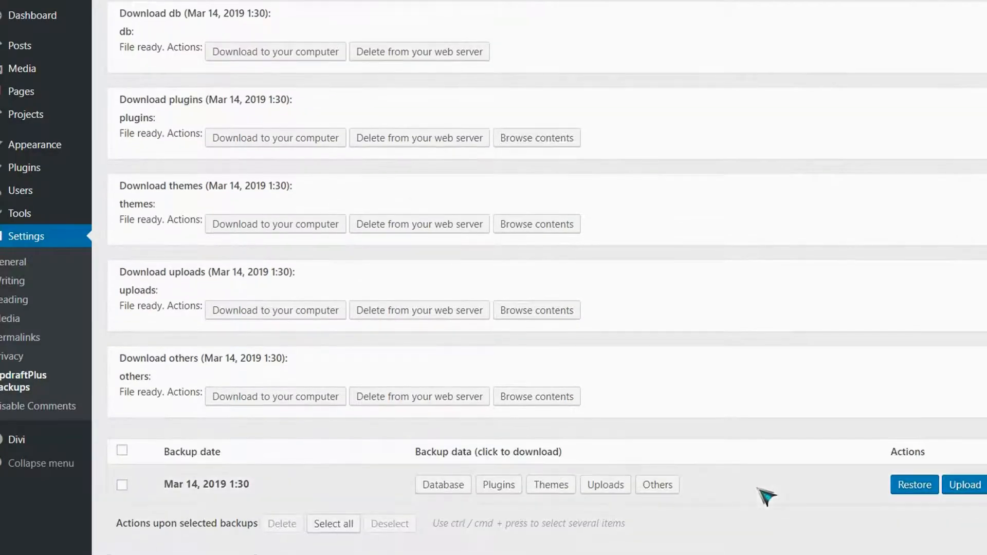
scroll(264, 331, up, 3)
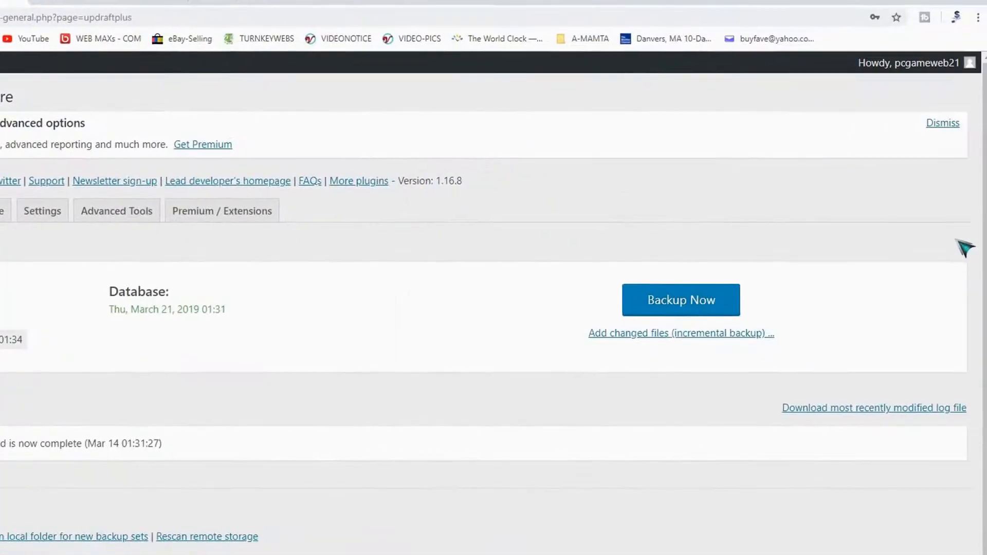
click(944, 126)
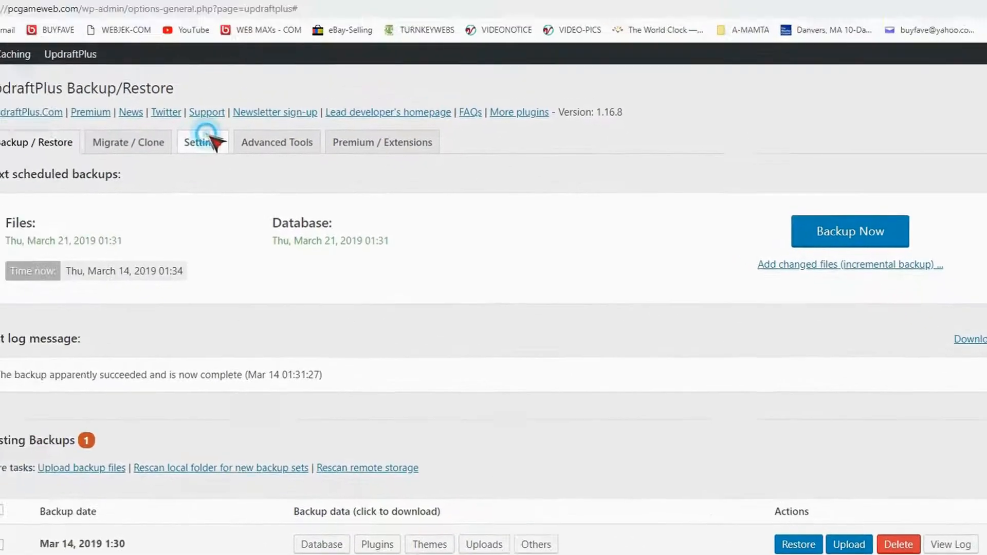
Step: Open the UpdraftPlus settings and view the interval options for the files backup schedule, keeping Weekly
click(63, 77)
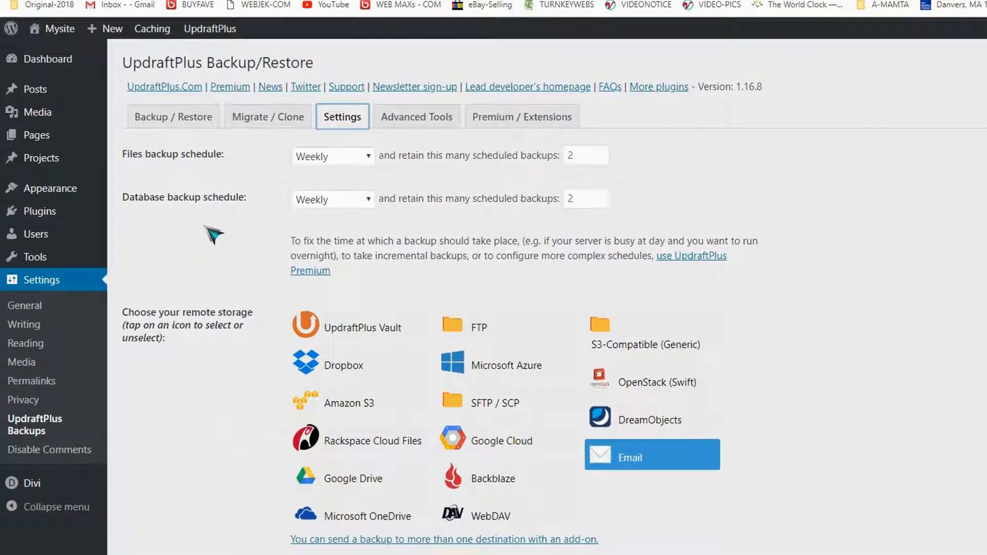
click(369, 156)
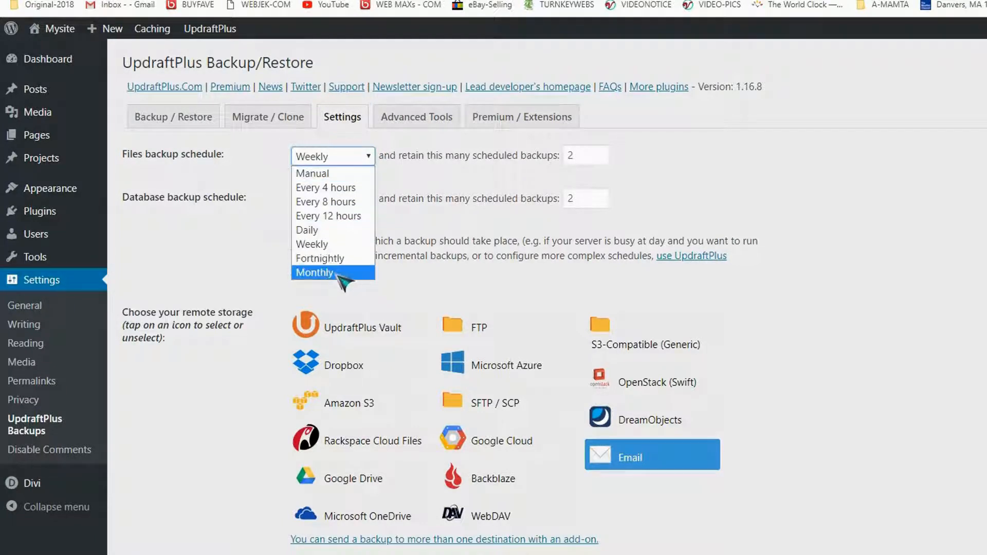
click(860, 274)
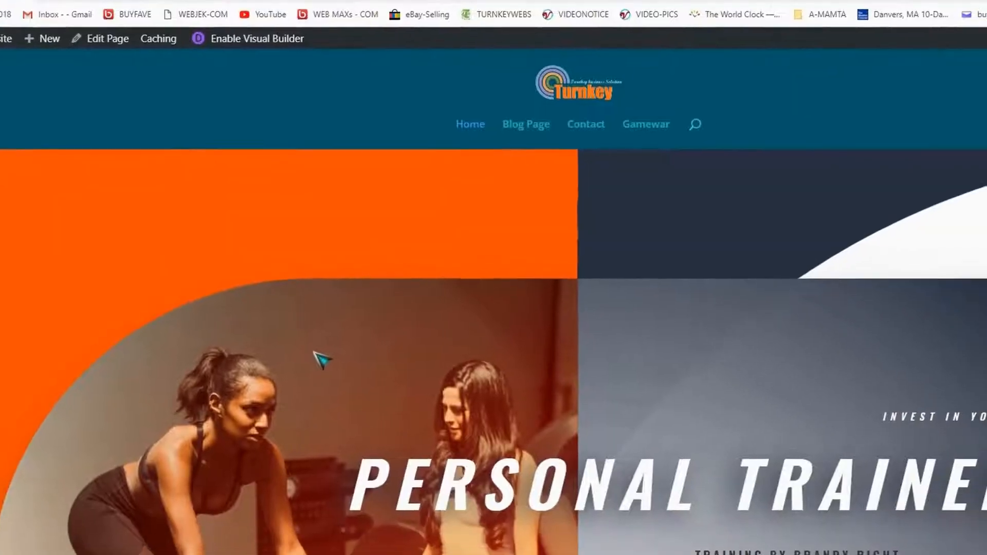
Step: Look through the content of the live site's Home, Blog Page and Contact pages
scroll(314, 356, down, 10)
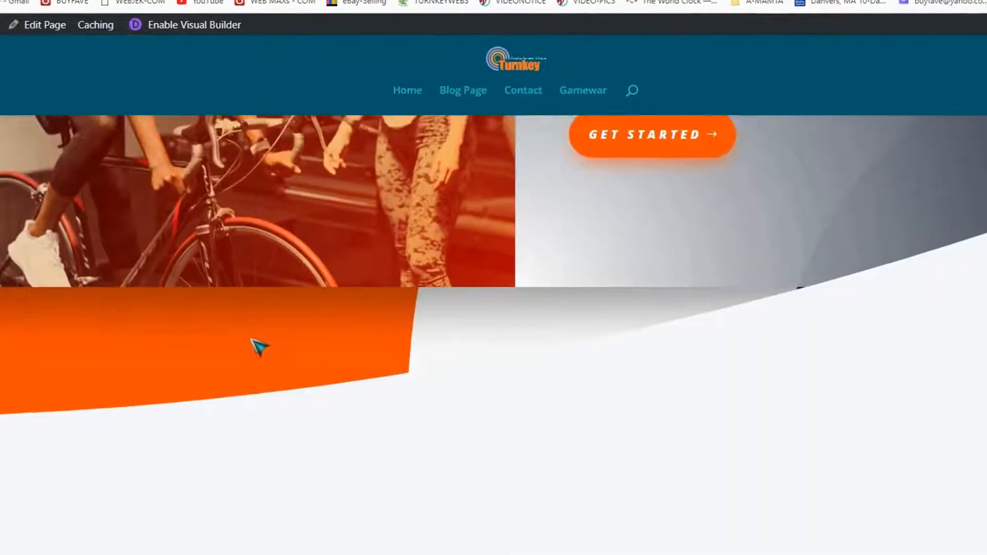
scroll(246, 339, down, 15)
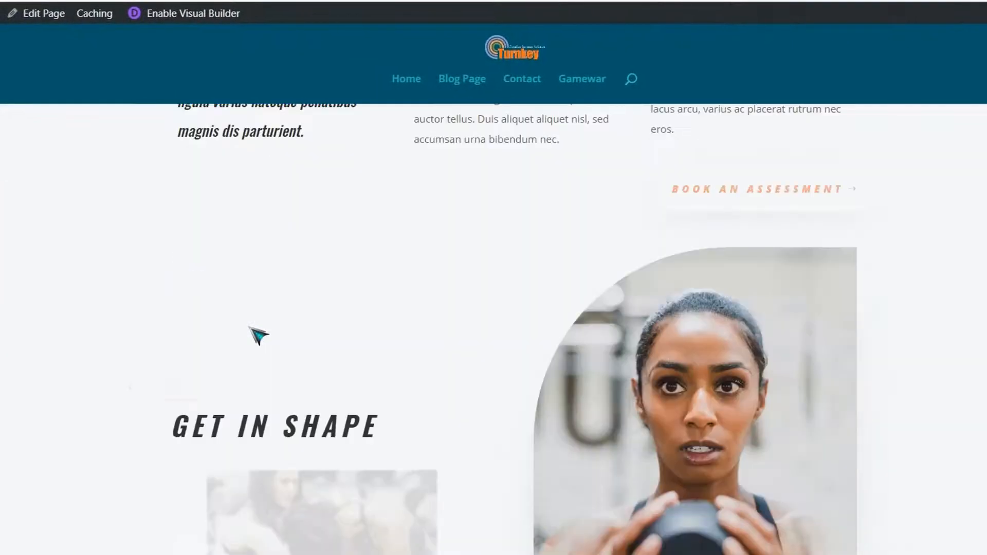
scroll(258, 336, down, 8)
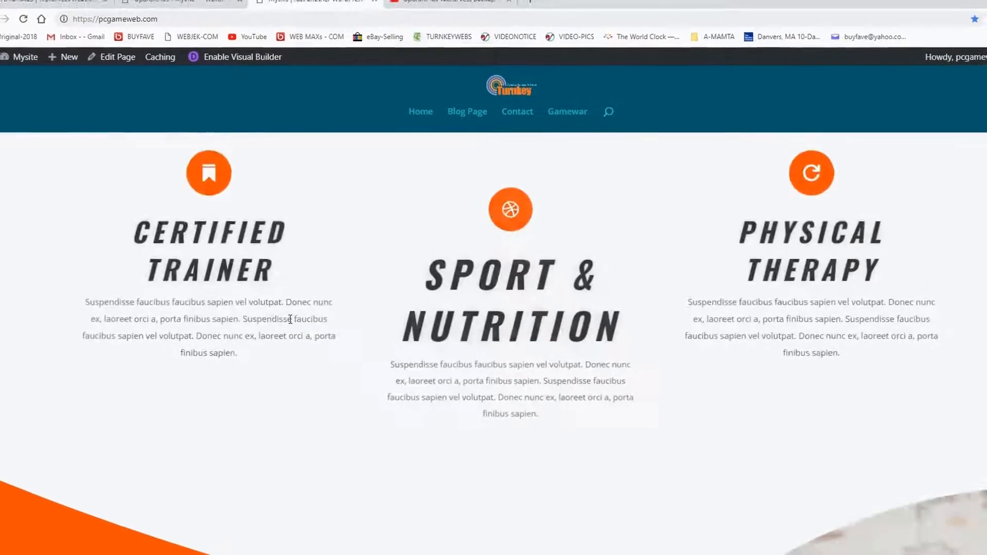
scroll(301, 322, down, 12)
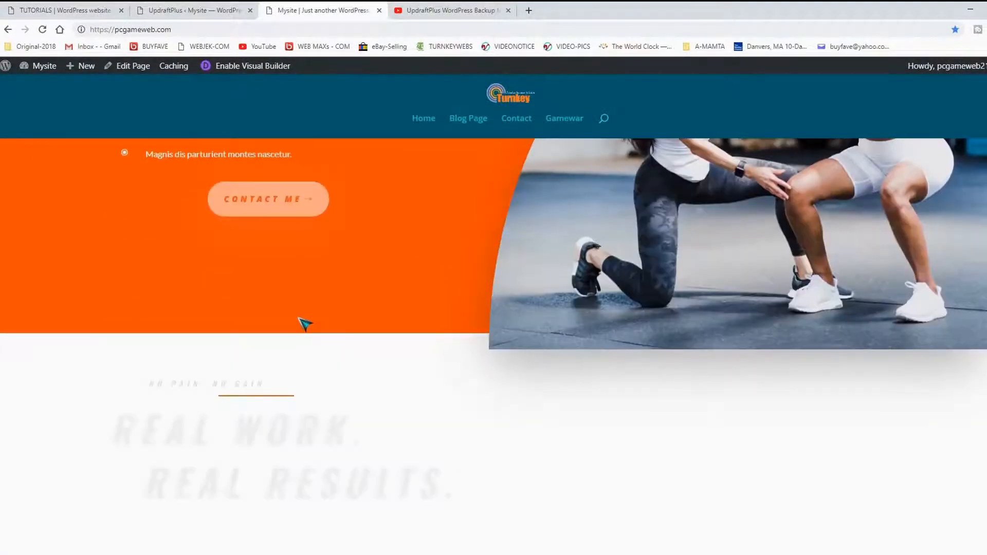
scroll(303, 323, up, 4)
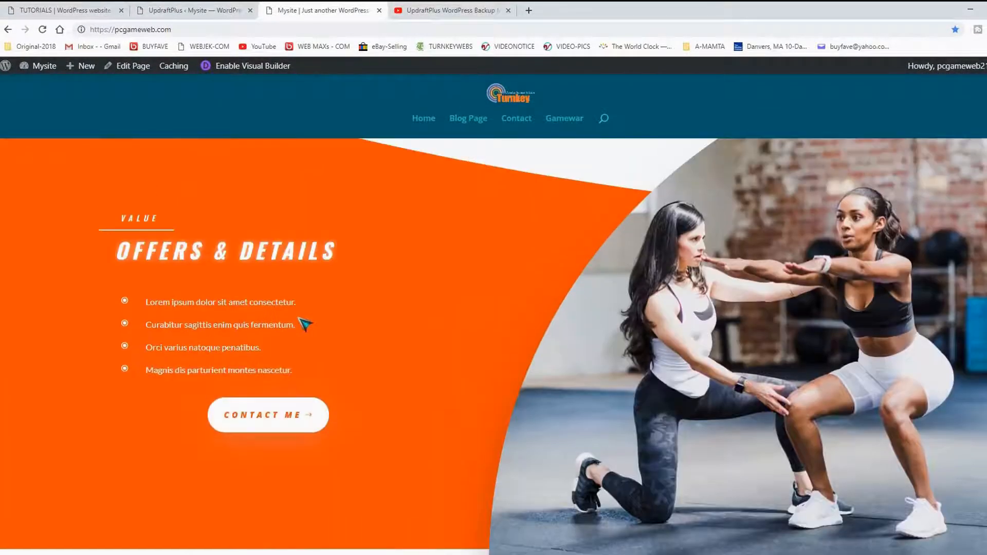
click(471, 120)
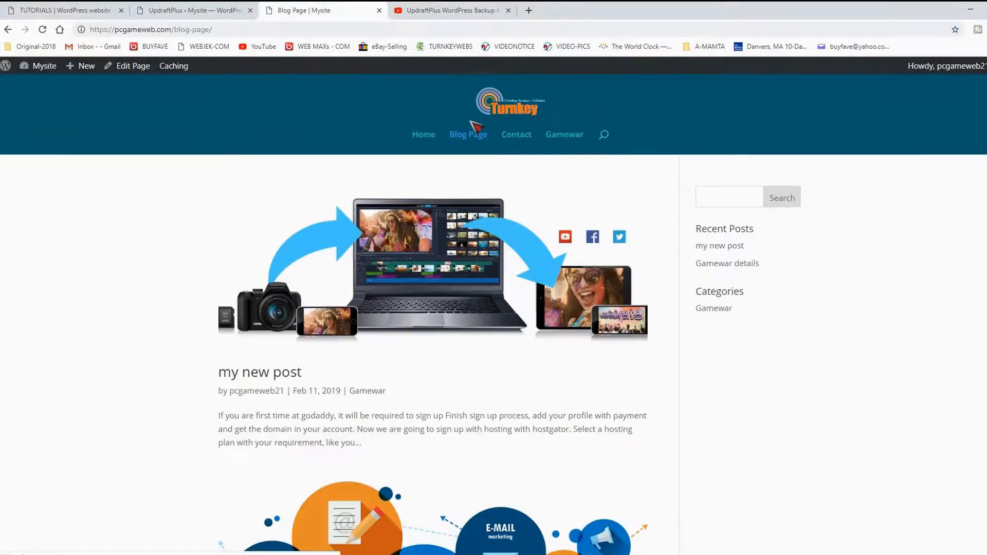
scroll(527, 242, down, 4)
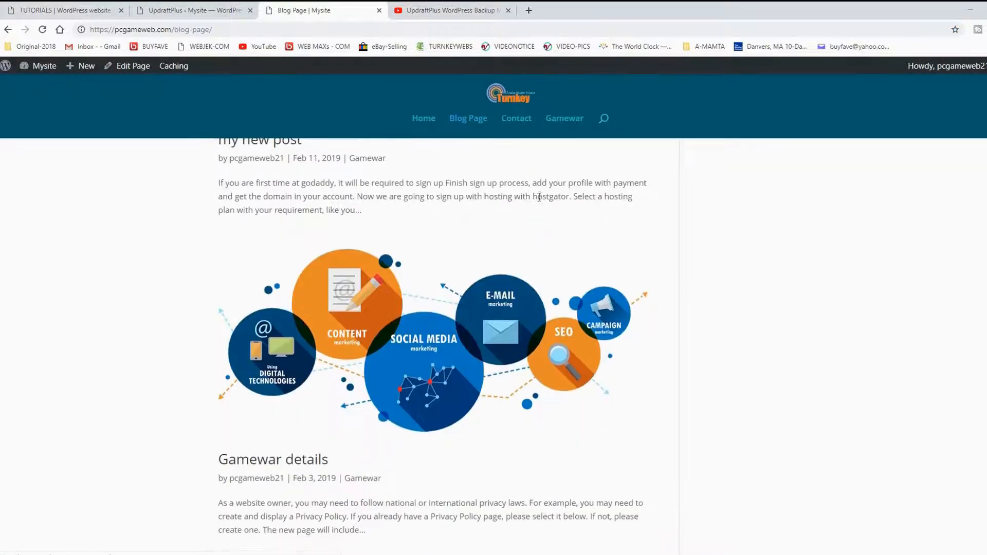
click(520, 121)
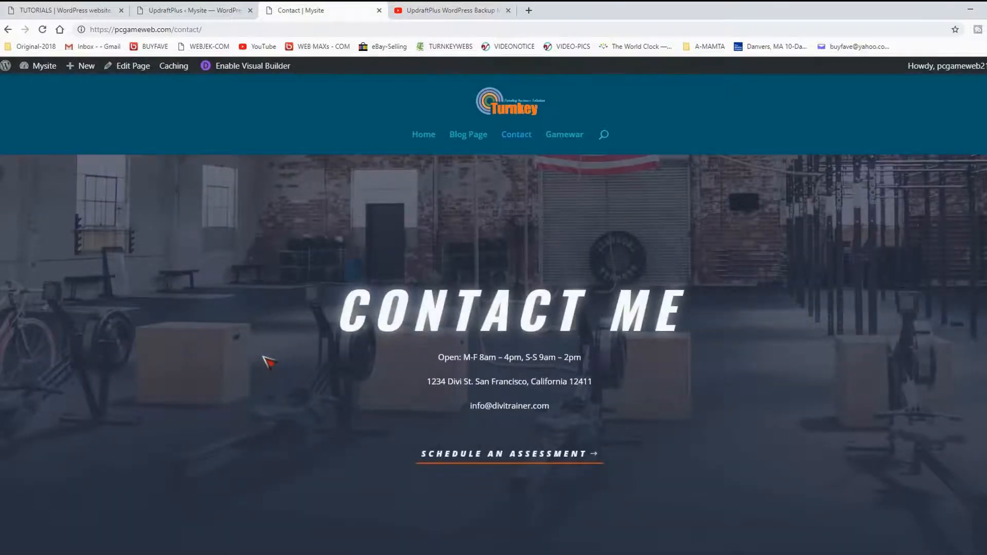
scroll(268, 361, down, 10)
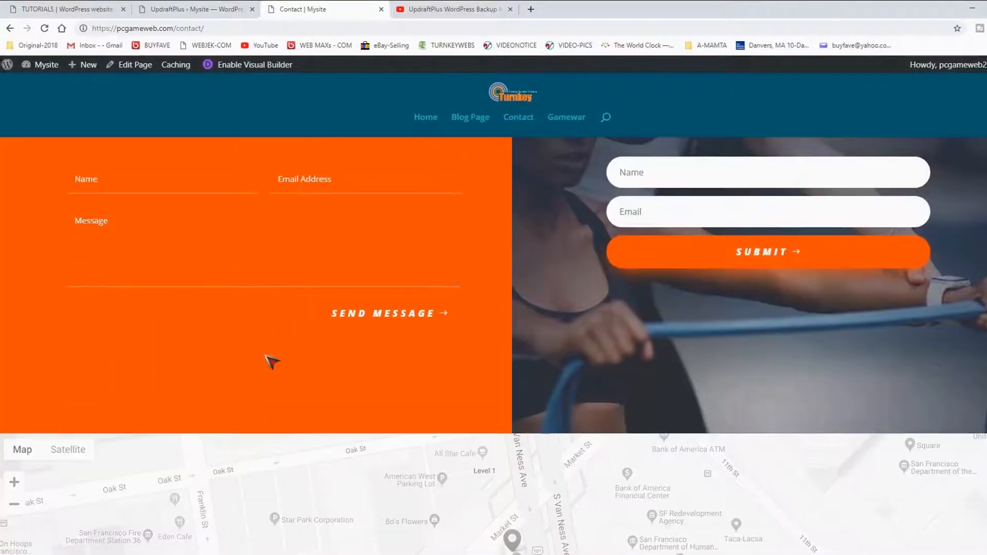
scroll(270, 362, up, 3)
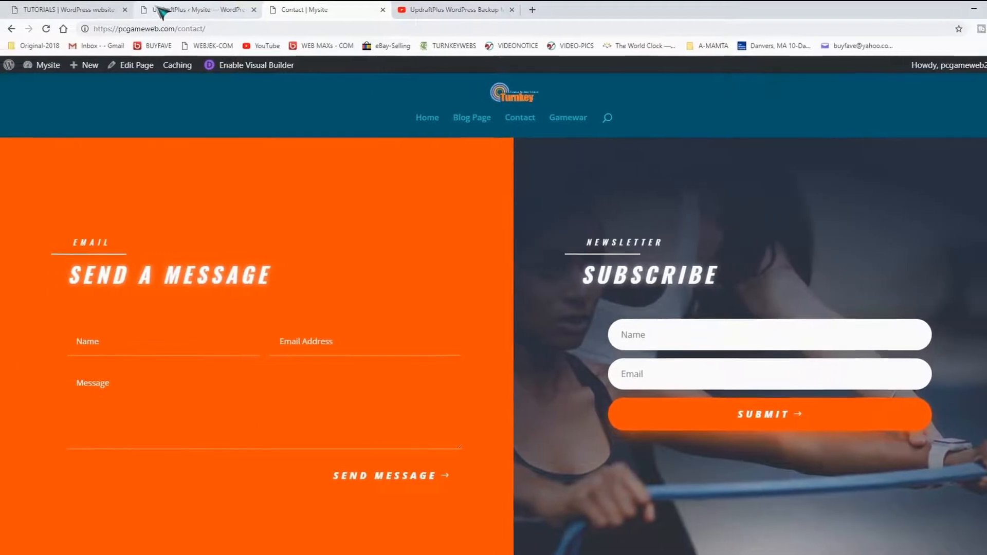
Step: Return to the WordPress admin, open the Posts list and move all posts to the Trash in bulk
click(161, 11)
mouse_move(35, 118)
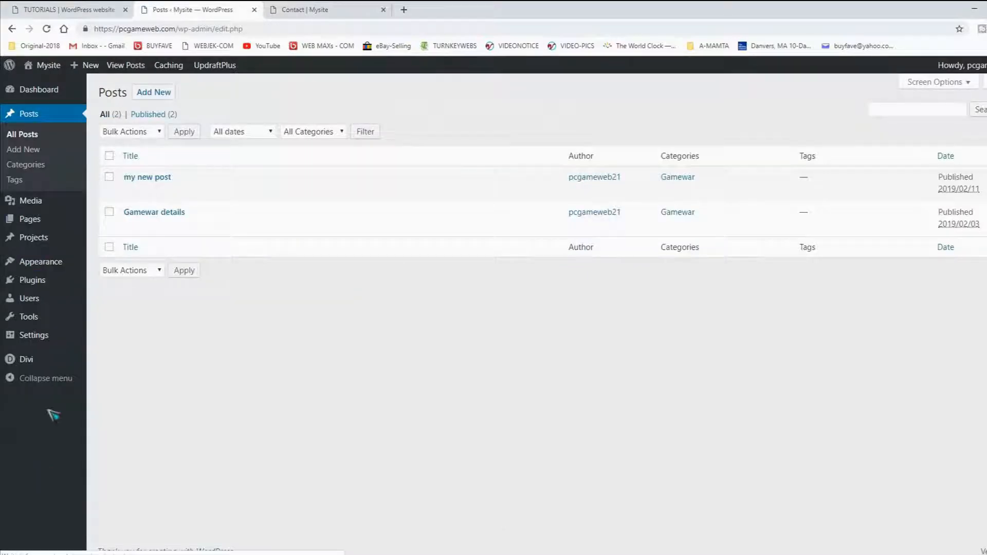
click(110, 156)
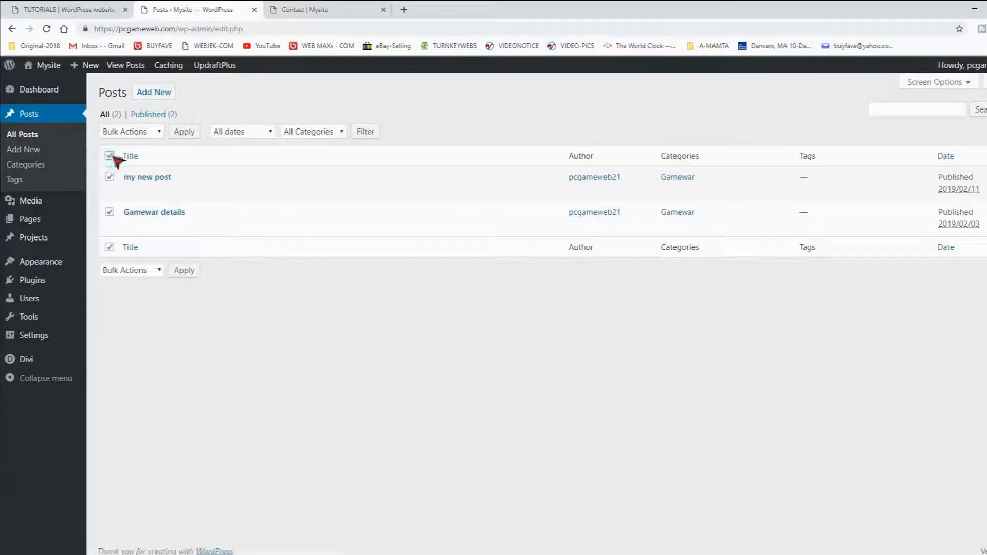
click(159, 132)
click(153, 168)
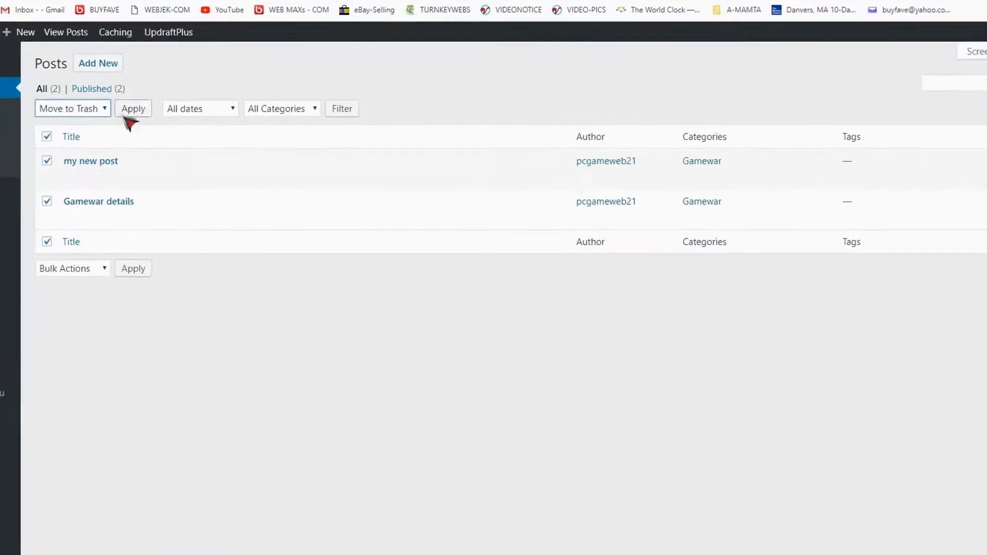
click(184, 132)
Step: Move all pages in the Pages list to the Trash in bulk, and check the live Contact page before returning to the admin
mouse_move(23, 215)
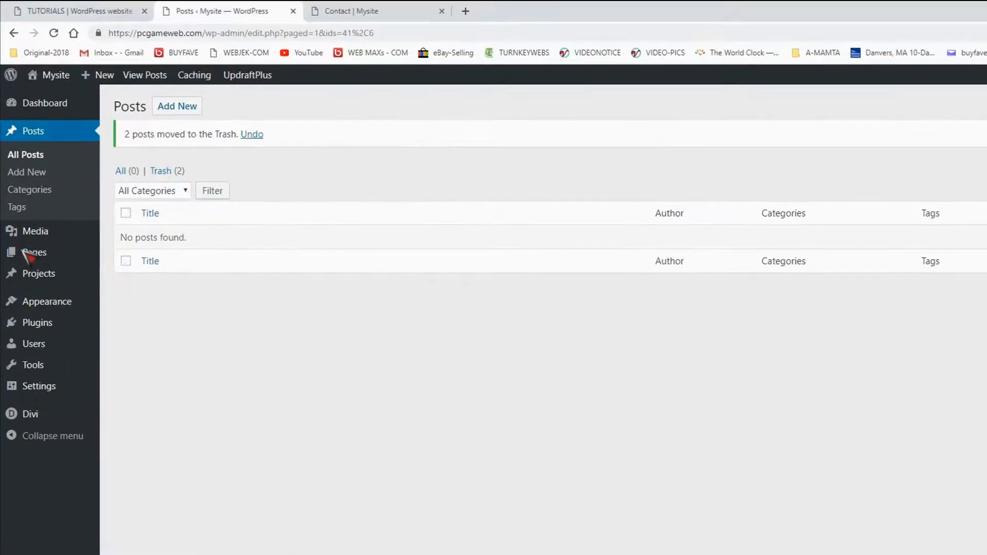
click(45, 254)
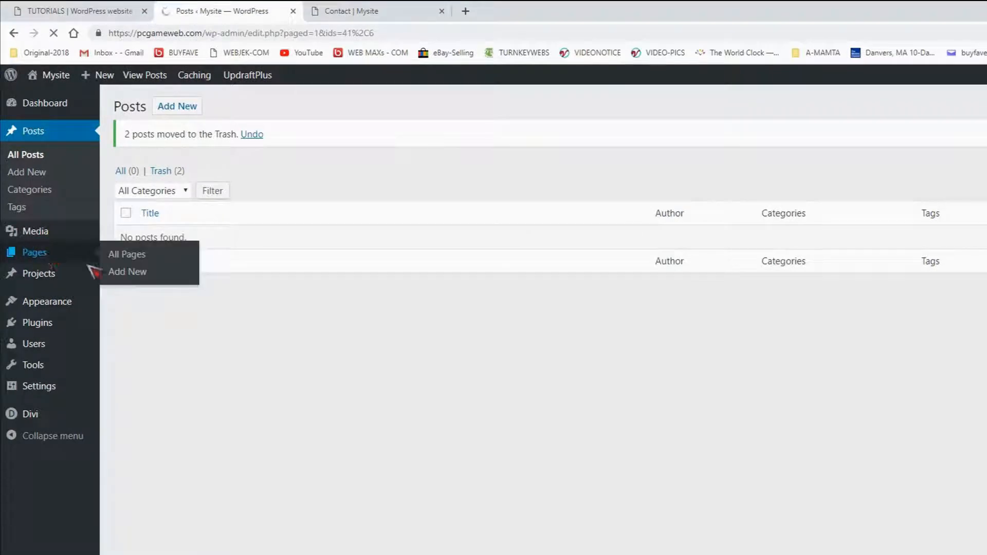
mouse_move(97, 270)
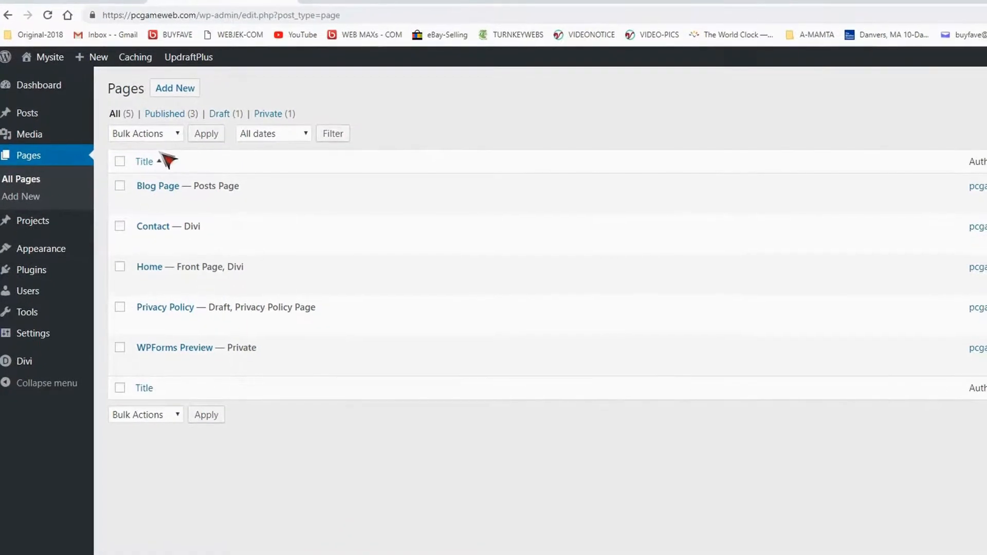
click(126, 162)
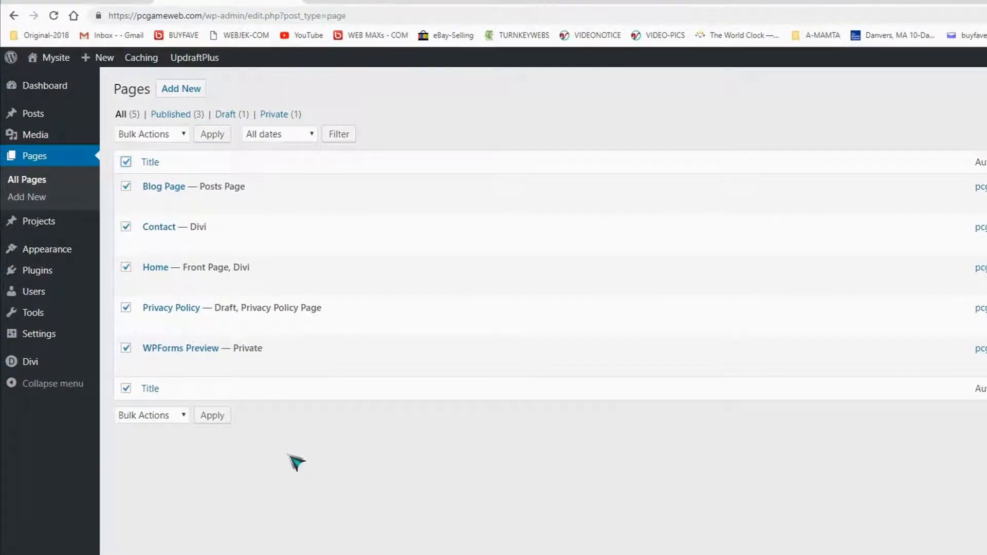
click(185, 135)
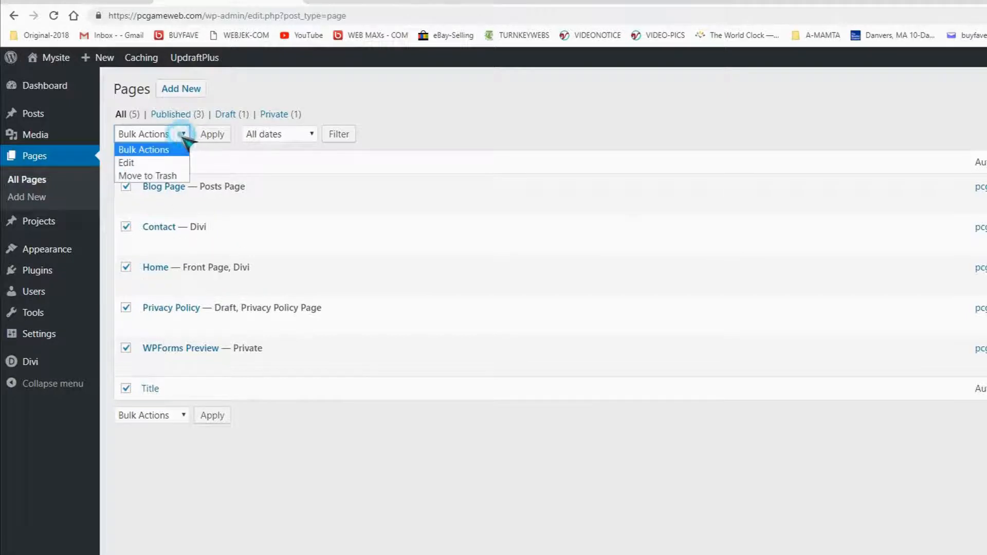
click(177, 175)
click(210, 136)
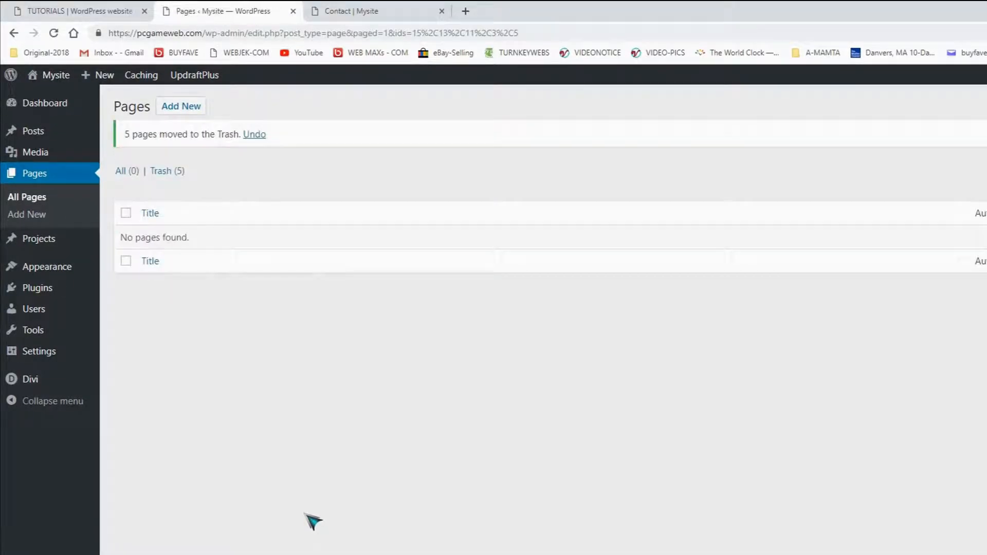
click(408, 11)
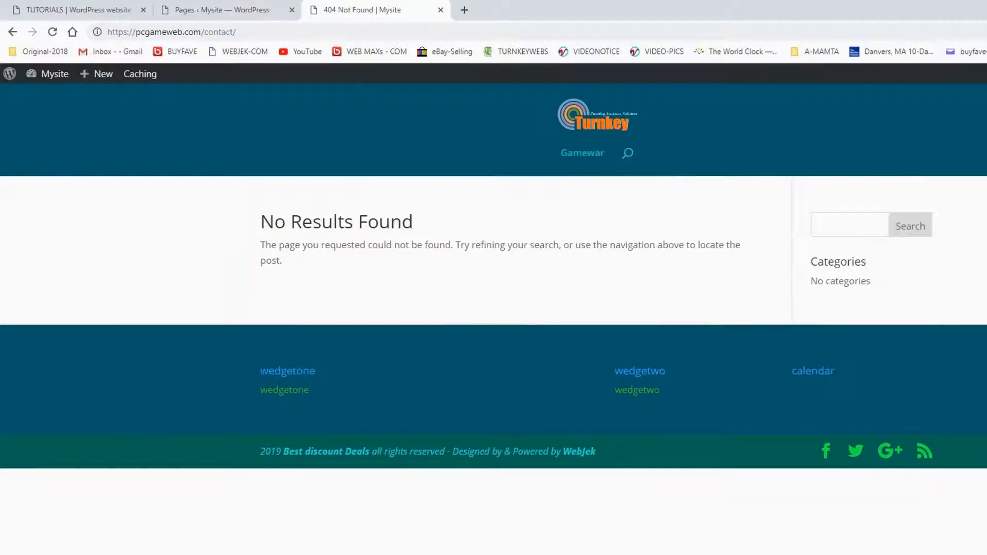
click(211, 15)
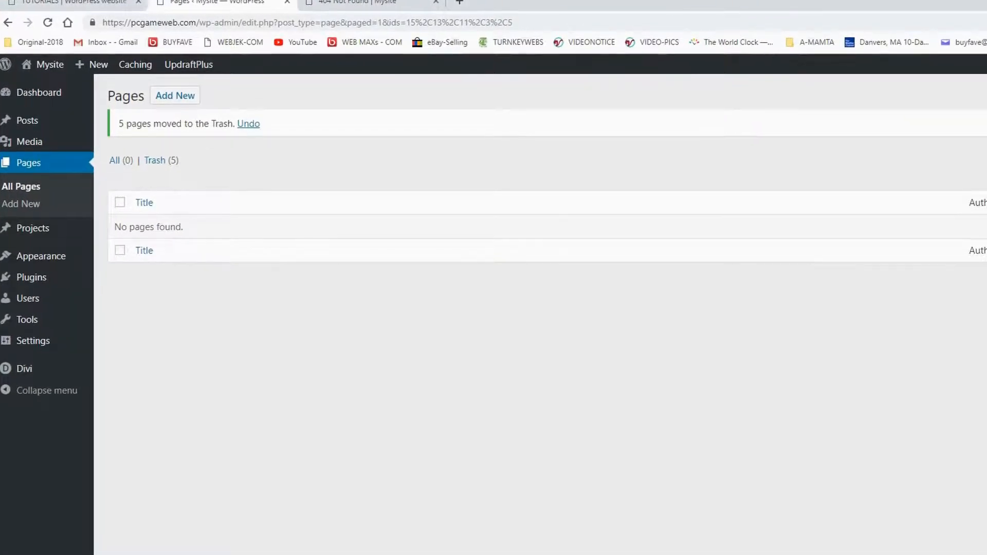
Step: Start restoring the Mar 14, 2019 1:30 backup in UpdraftPlus with Plugins, Themes, Uploads, Others and Database selected
mouse_move(14, 265)
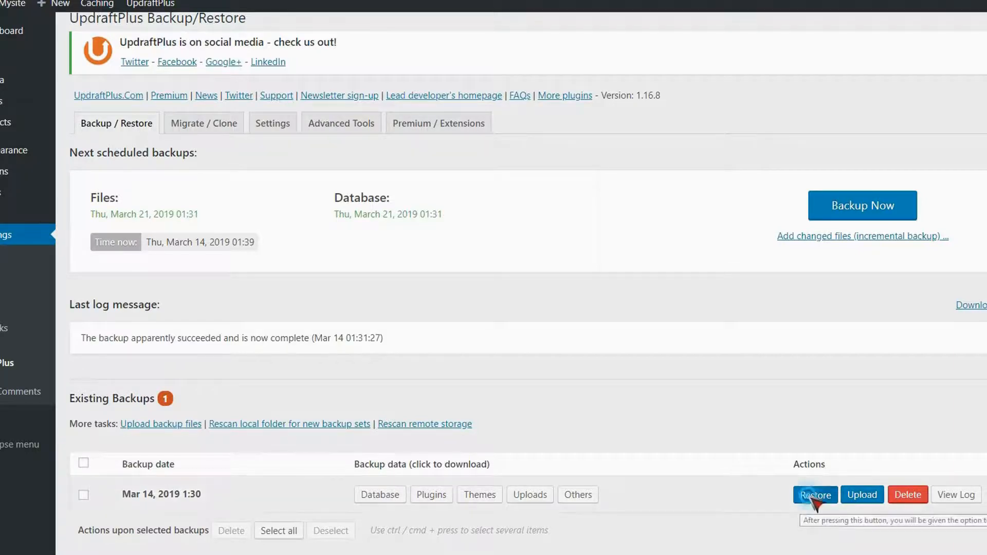
click(814, 497)
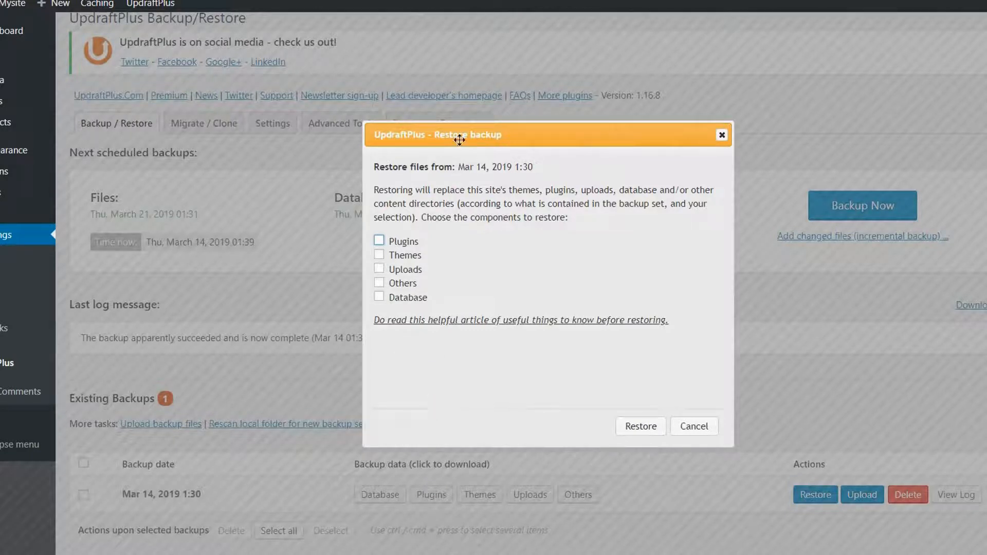
click(379, 241)
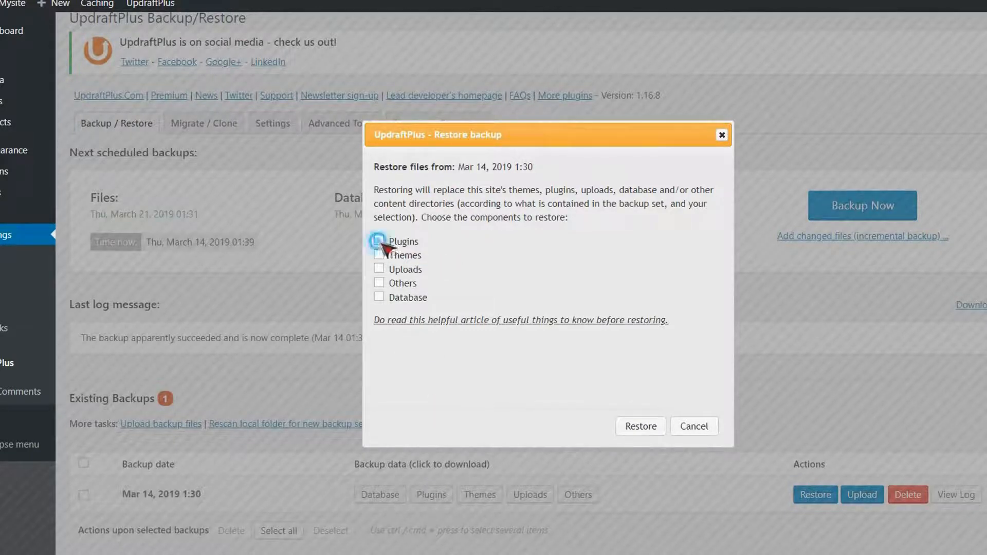
click(381, 255)
click(380, 268)
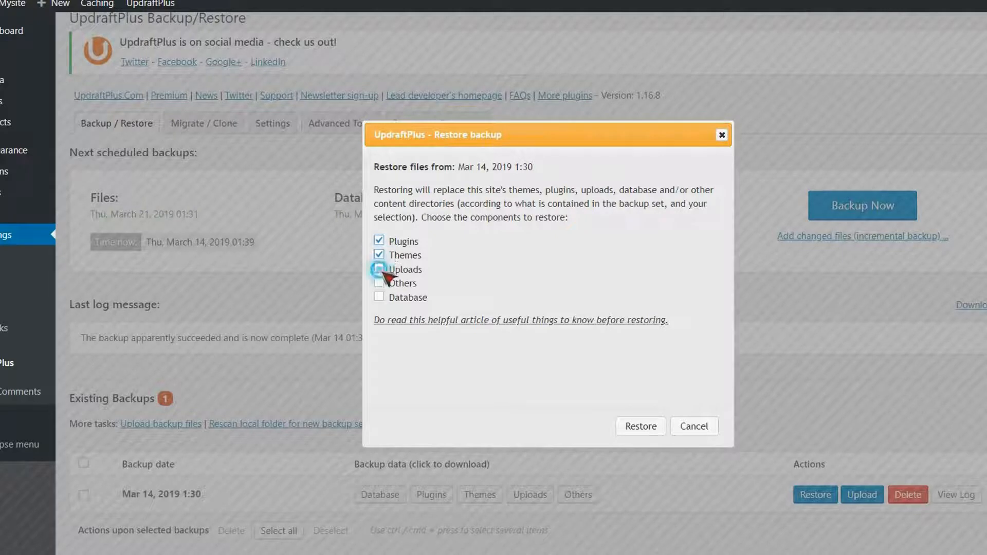
click(379, 282)
click(379, 296)
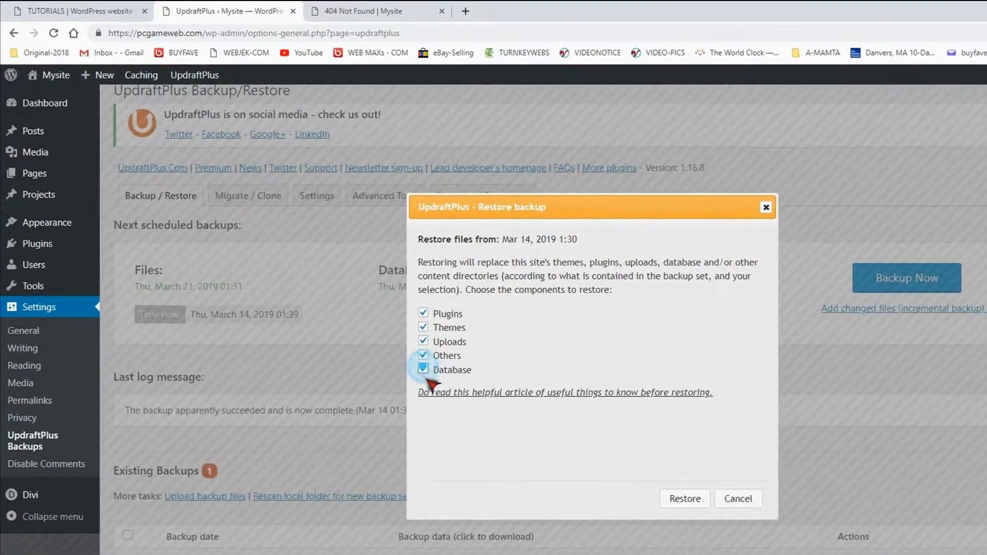
click(683, 501)
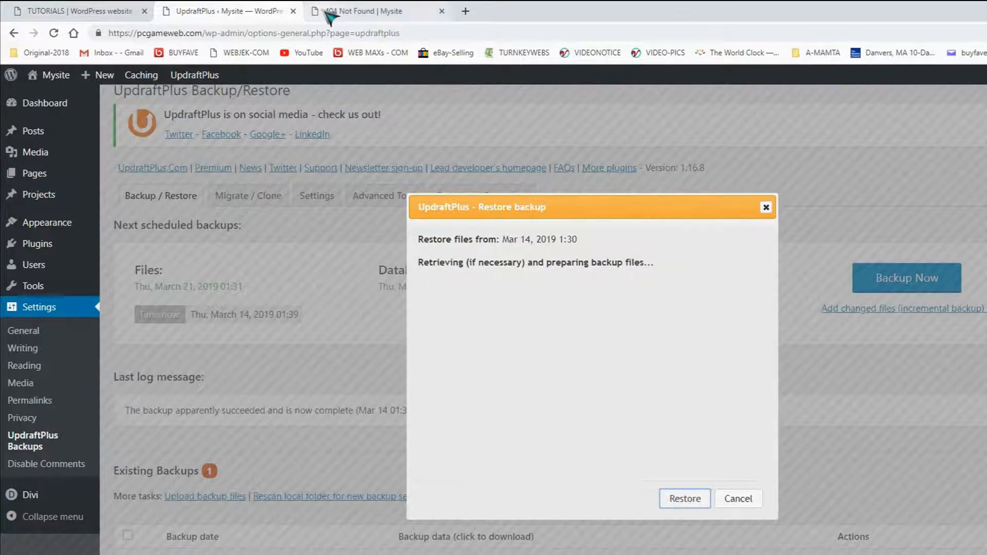
Step: Check the live Contact page while the backup files are prepared, and proceed with the restore in UpdraftPlus
click(329, 13)
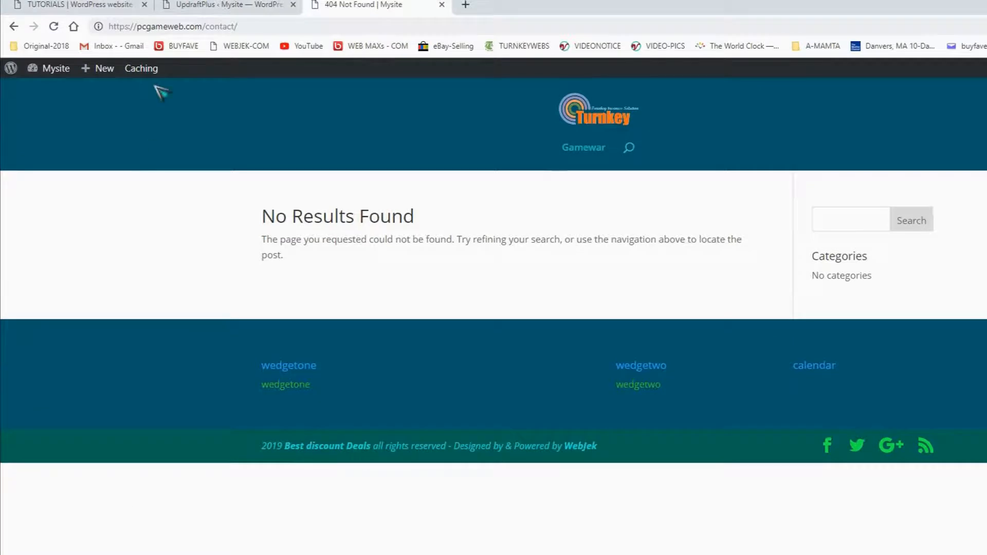
click(208, 5)
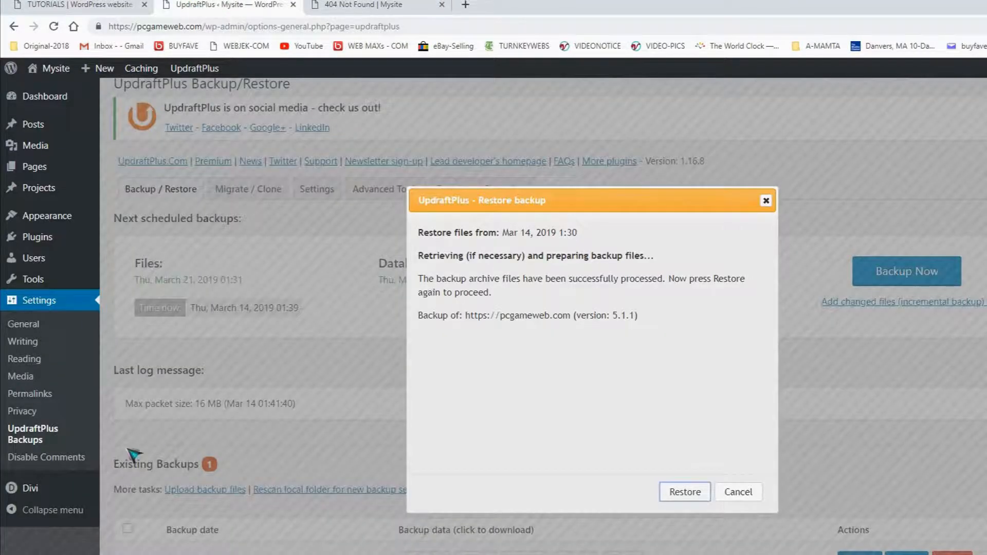
click(675, 493)
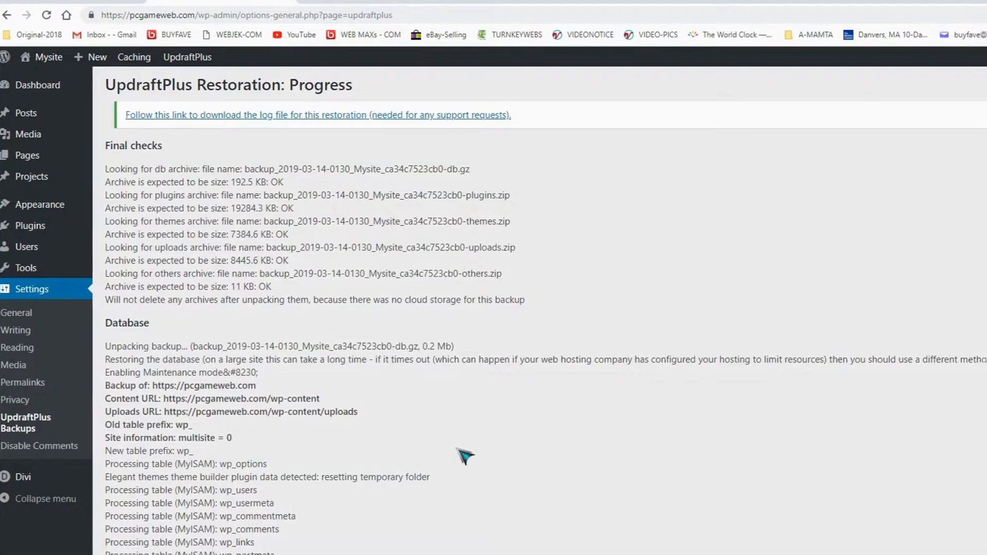
Step: Review the restoration progress log through its final result and return to the UpdraftPlus configuration
scroll(470, 465, down, 10)
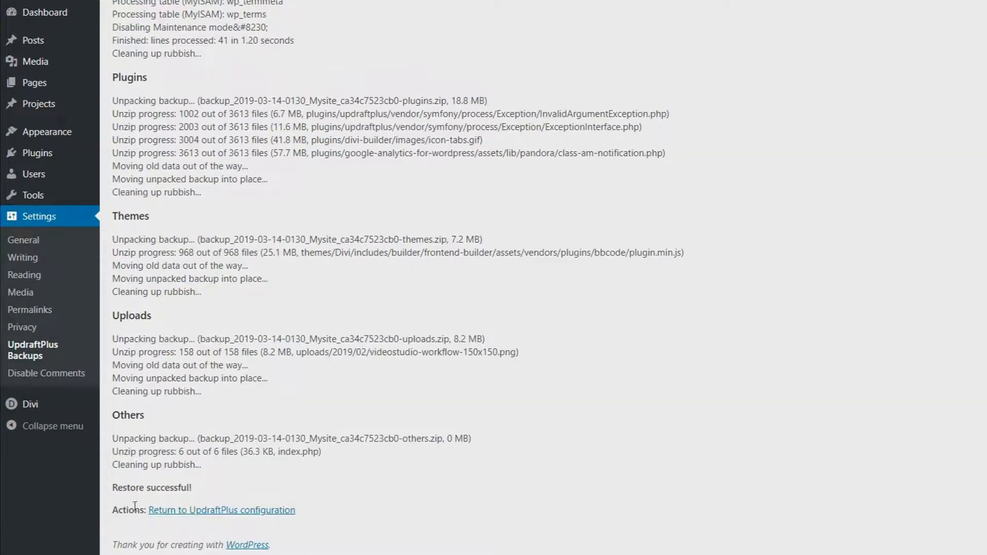
click(110, 487)
drag(112, 489, 292, 521)
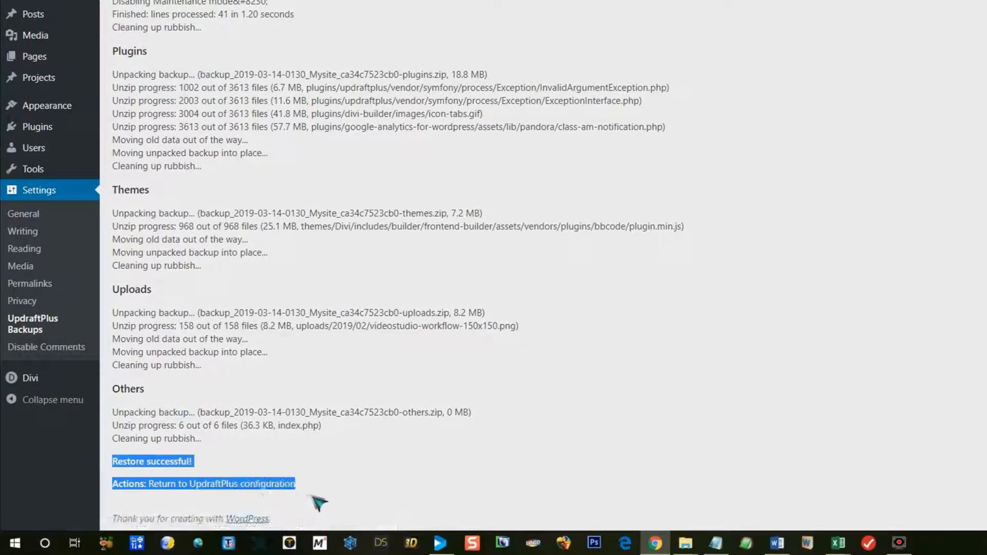
click(342, 490)
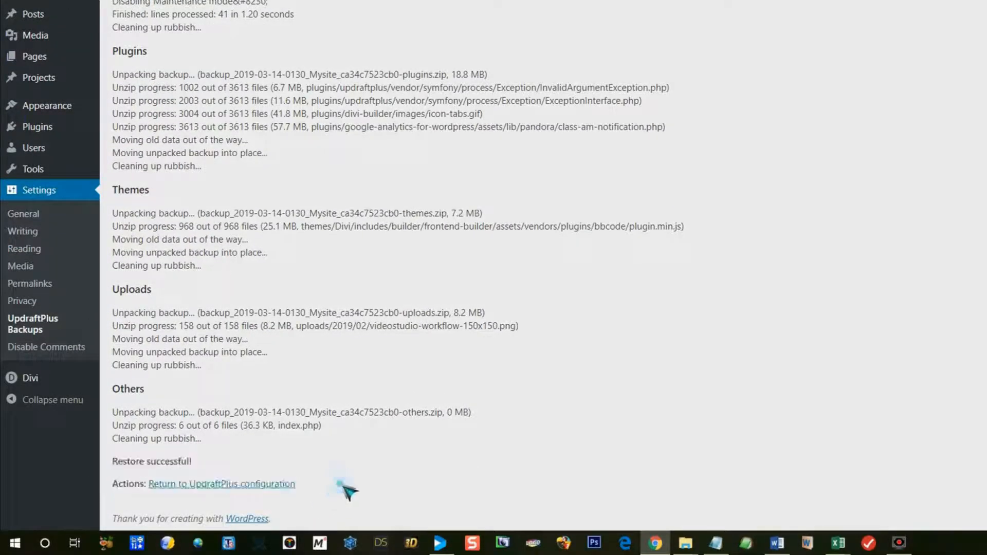
click(204, 487)
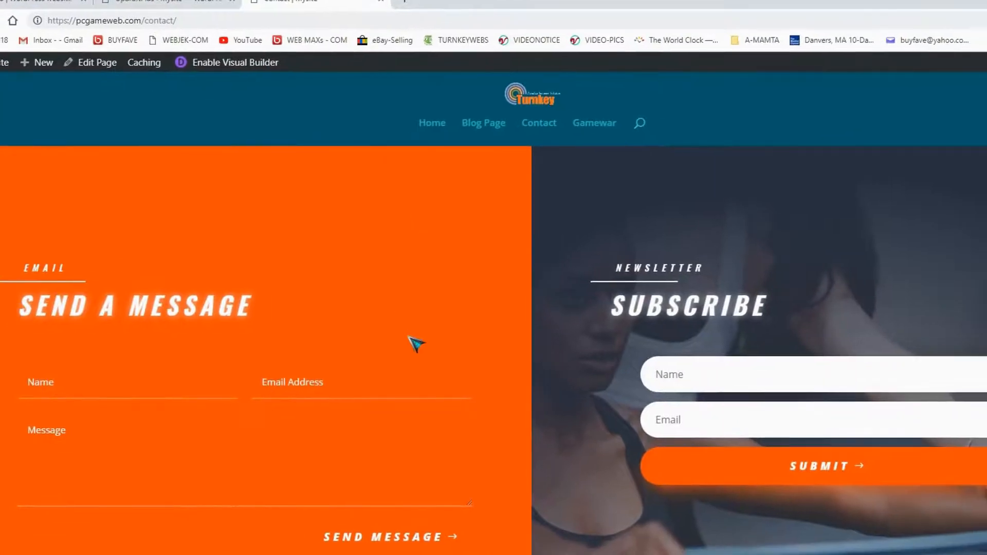
Step: Look over the live site's Contact page and open its Home page to verify the restored content
scroll(402, 307, up, 10)
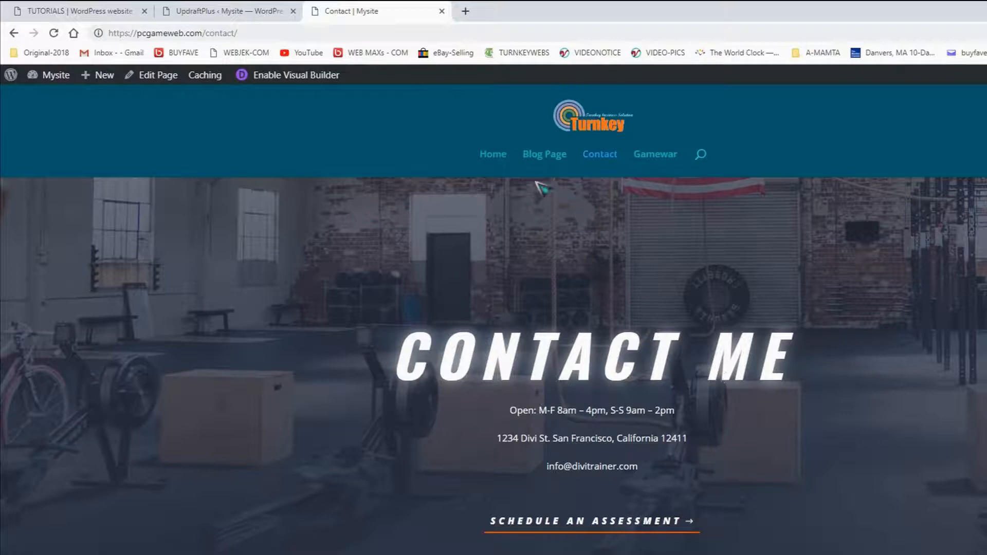
click(493, 155)
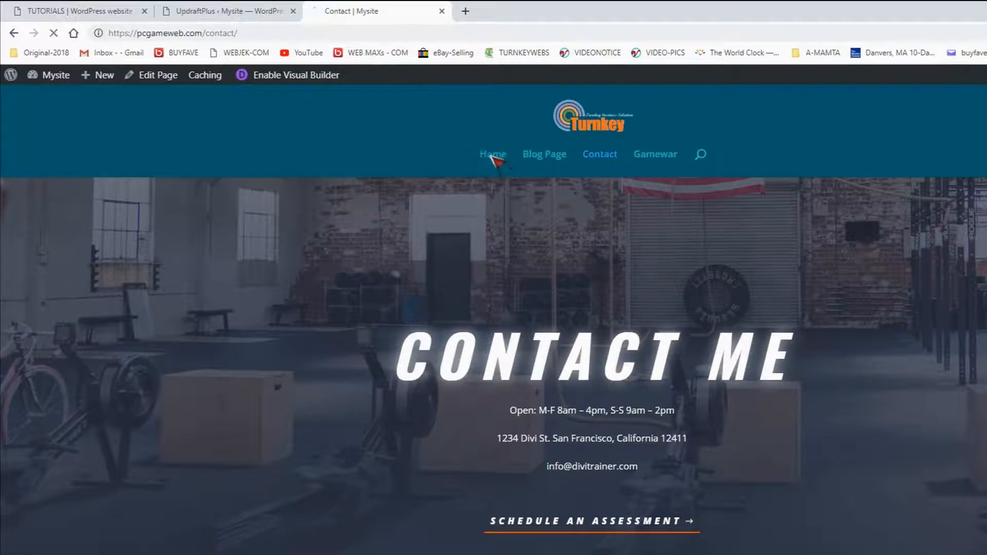